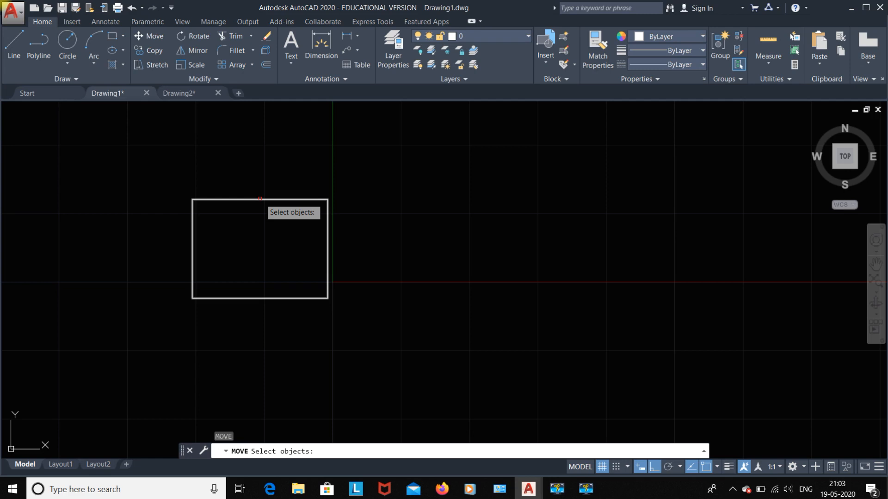
- Move the rectangle 50 units horizontally to the right, using its upper-left corner as base point and Ortho on
click(258, 199)
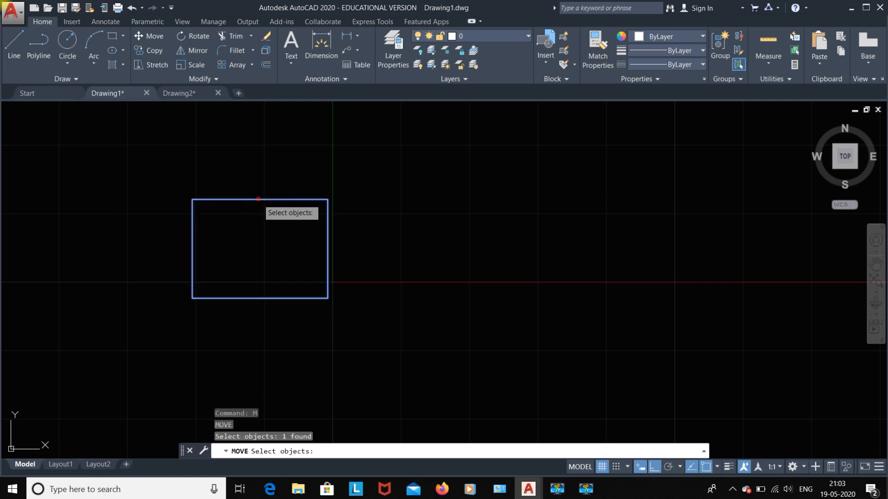
key(Return)
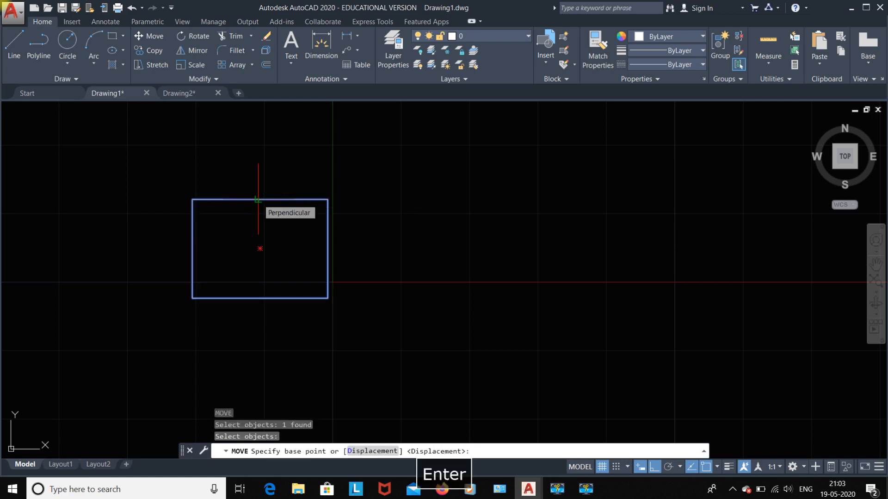
click(193, 199)
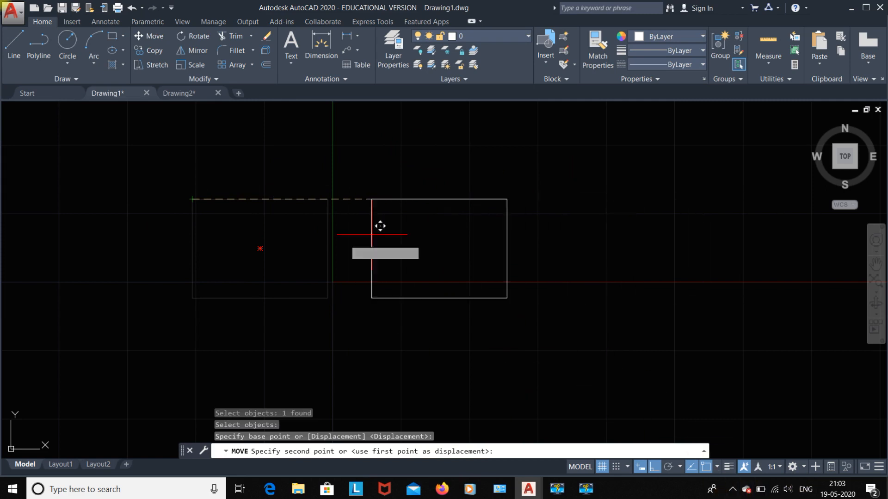
click(653, 467)
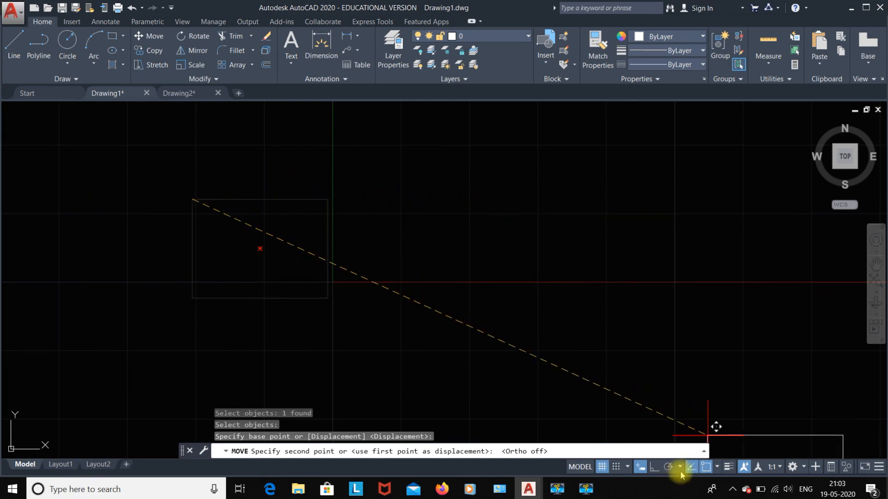
click(655, 466)
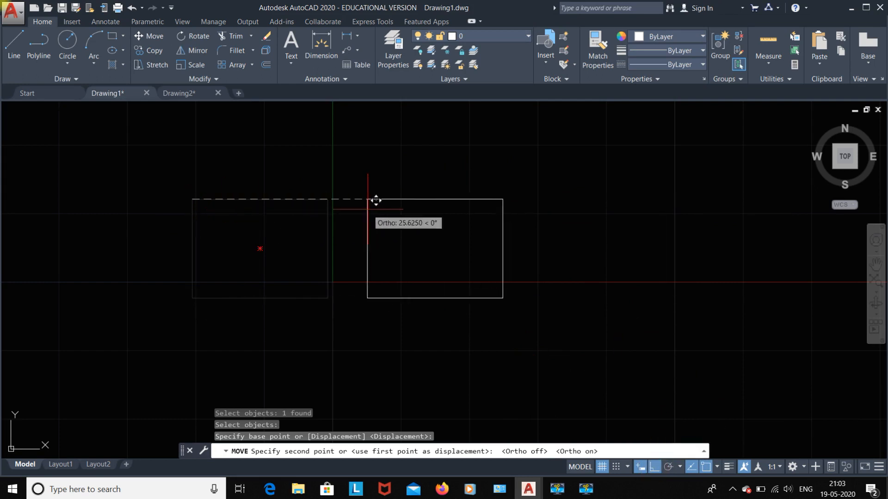
text(50)
key(Return)
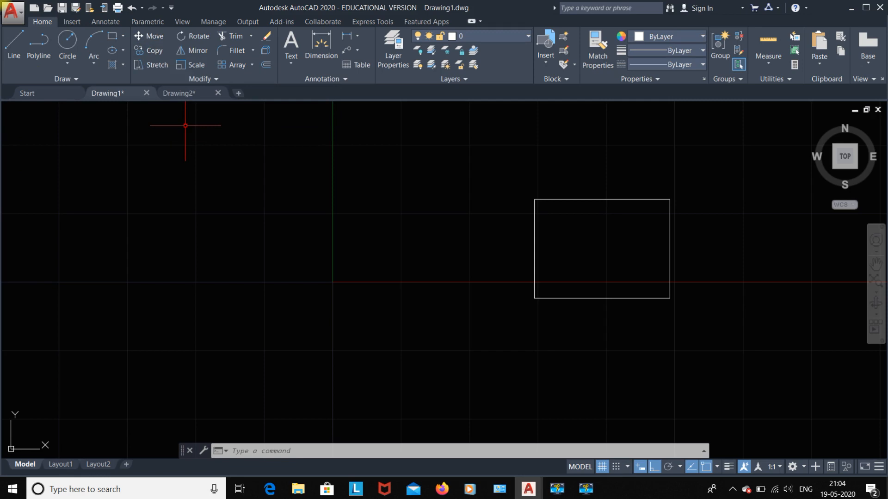
- Copy the rectangle horizontally to the left, using its geometric center as base point
click(149, 50)
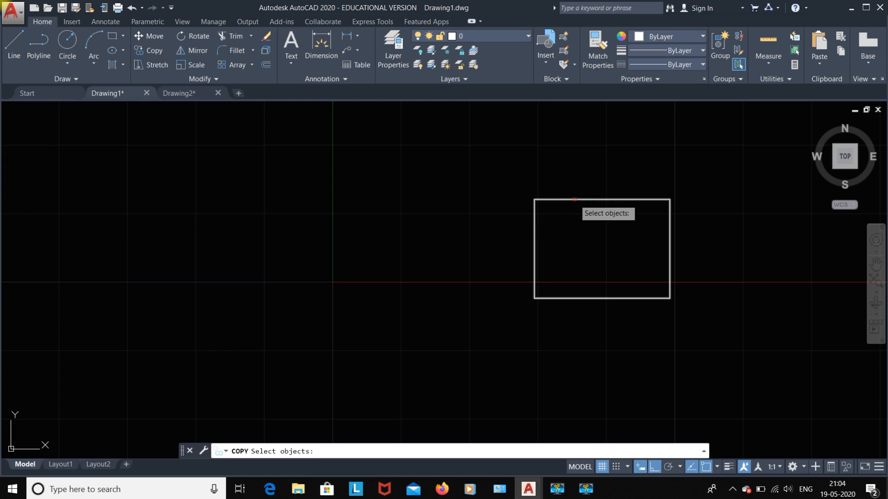
click(575, 199)
key(Return)
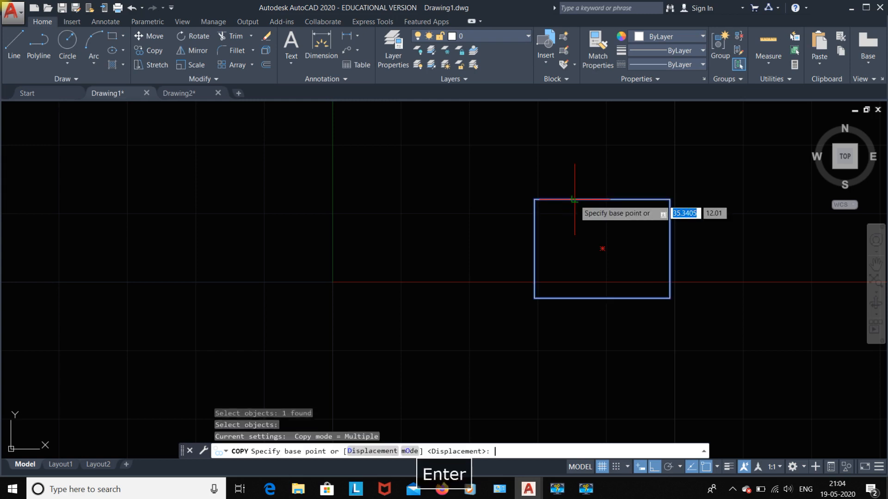
click(602, 248)
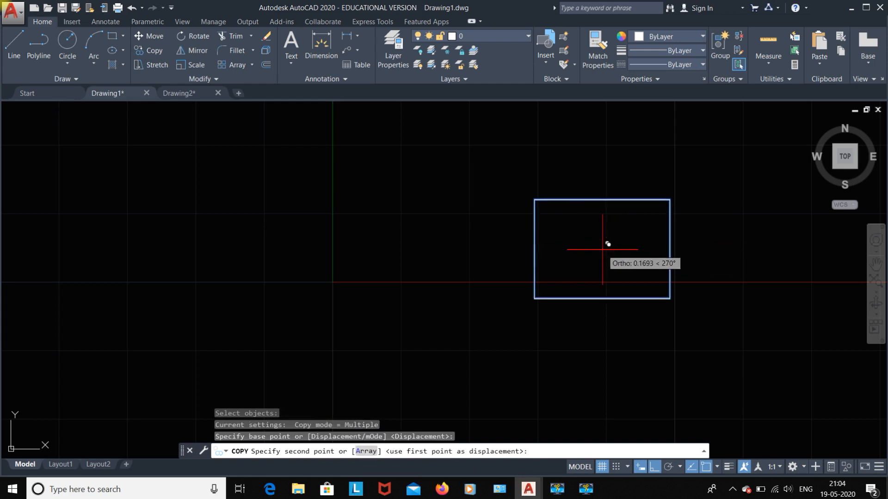
click(385, 200)
- With Ortho off, place two more rectangle copies freely above and others centered on the lower corners of the existing rectangles, then end Copy
click(657, 466)
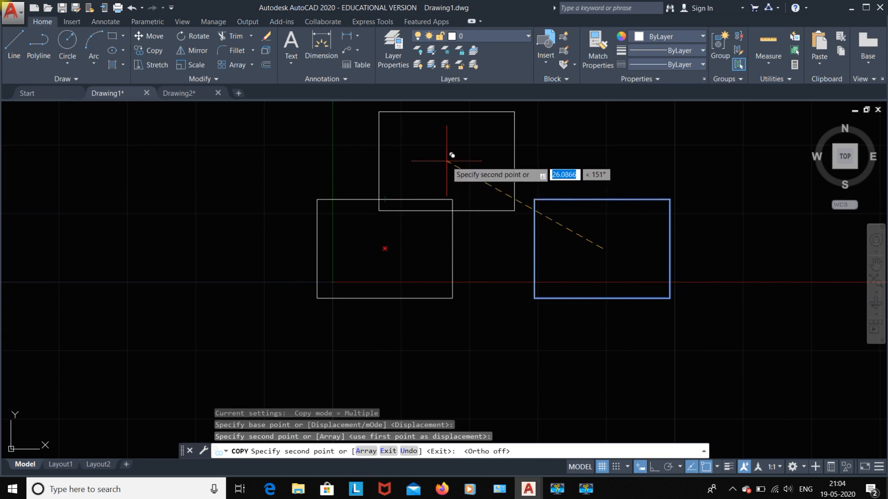
click(255, 167)
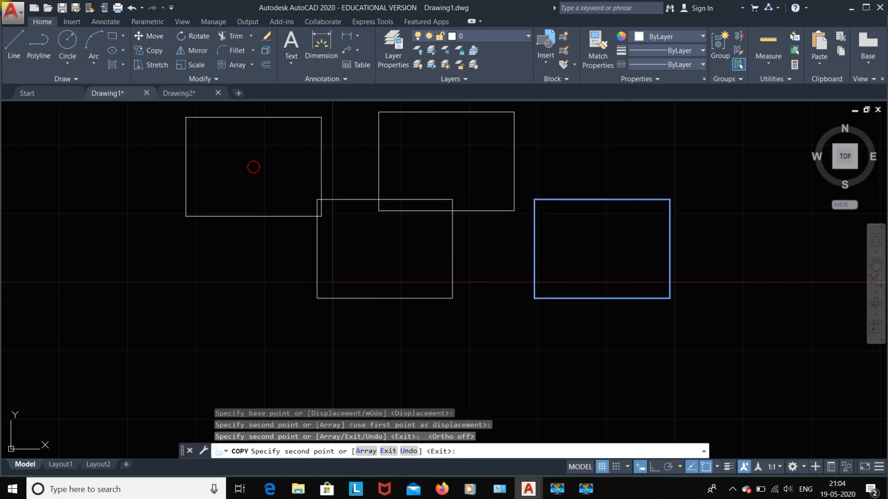
click(317, 297)
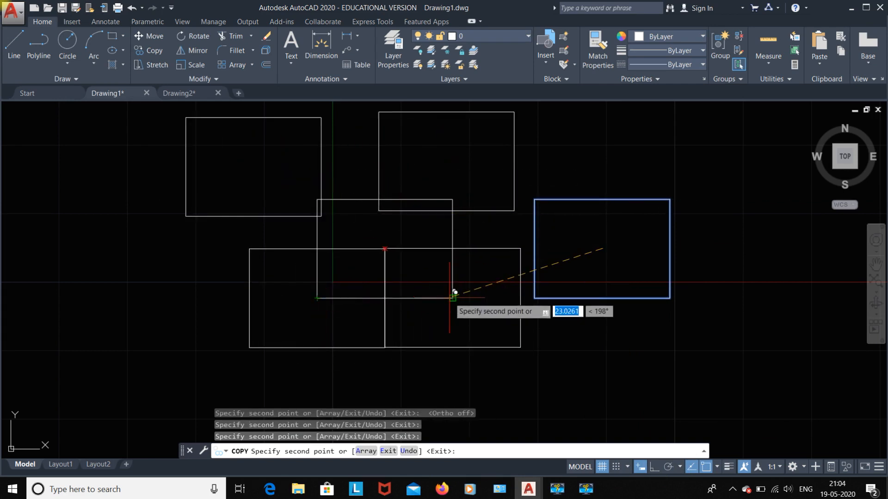
click(453, 297)
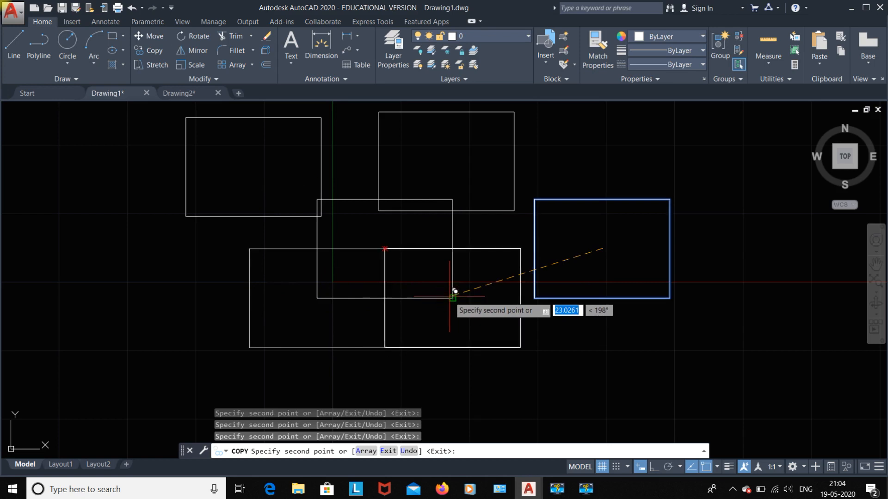
click(671, 297)
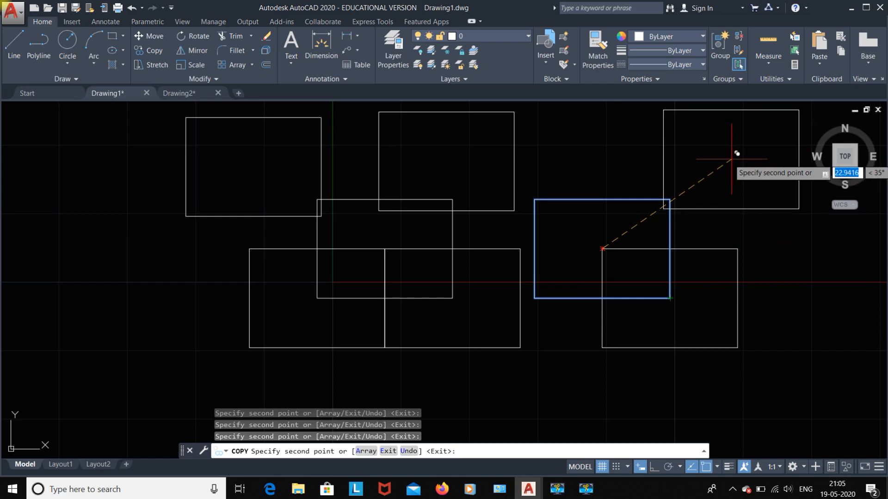
key(Escape)
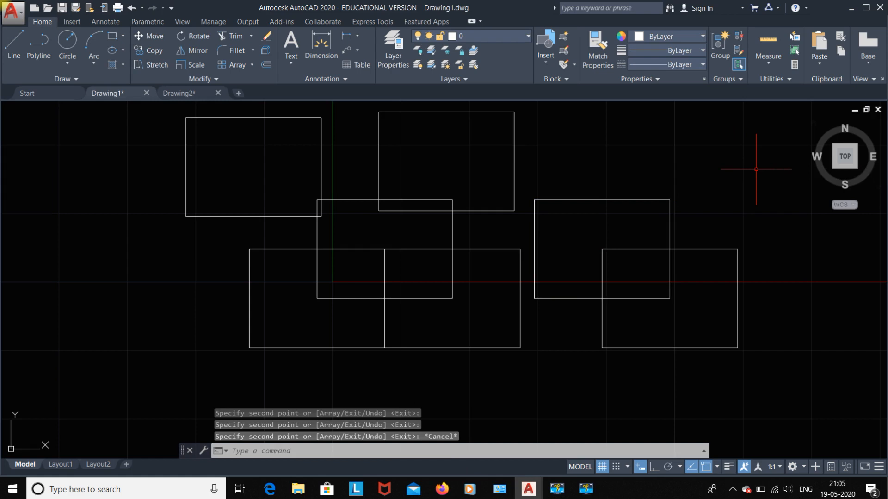
- Erase all the rectangles and draw a circle of radius 5 left of the origin
key(ctrl+a)
key(Delete)
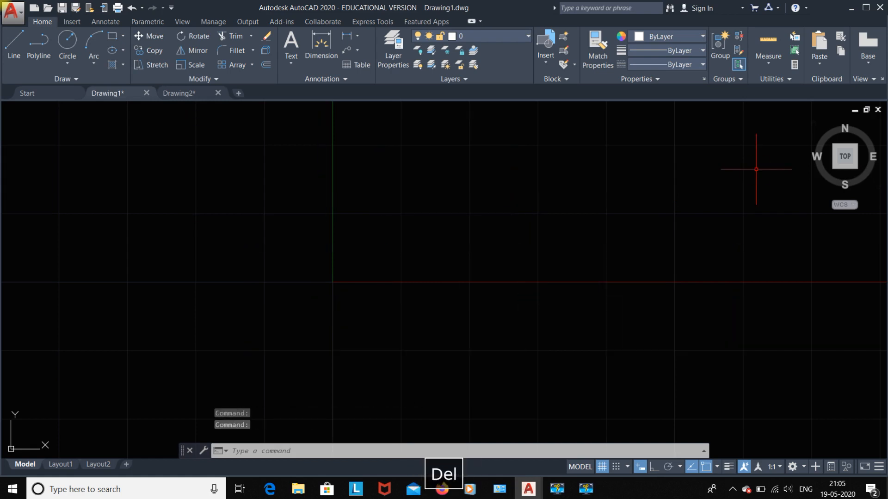
click(67, 42)
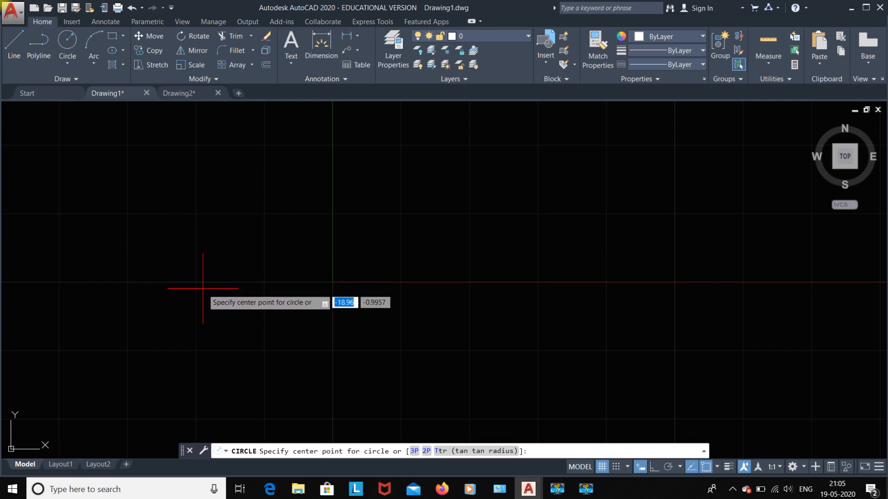
click(210, 271)
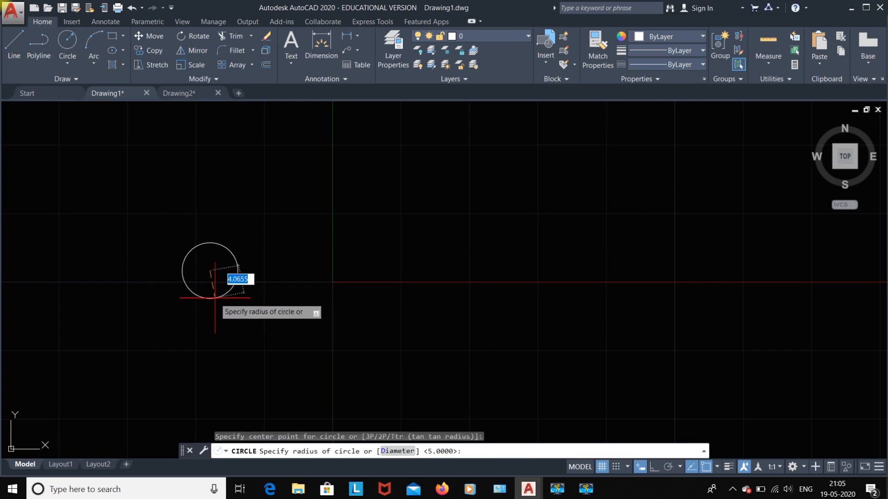
text(5)
key(Return)
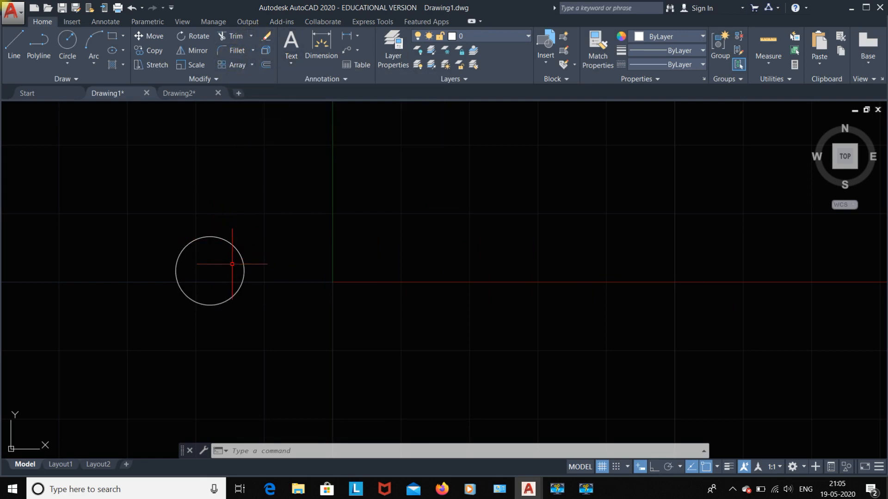
- Copy the circle from its center 10 units to the right with Ortho on
text(co)
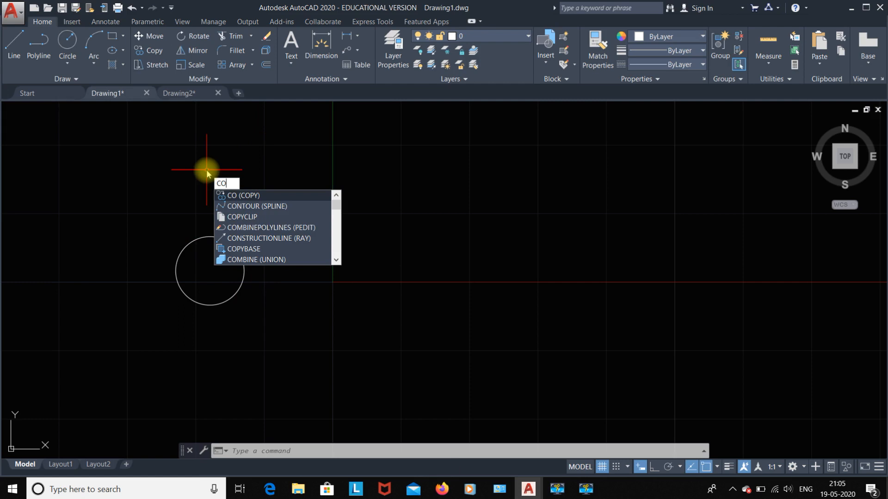
key(Return)
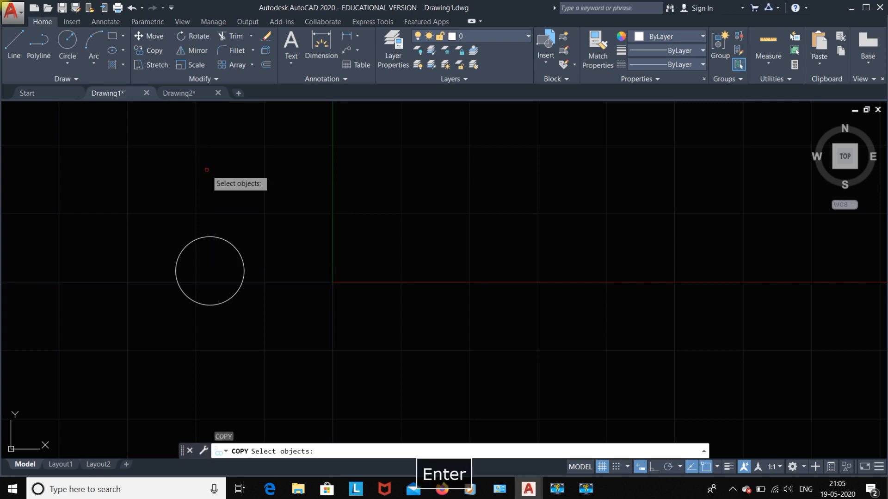
click(234, 247)
key(Return)
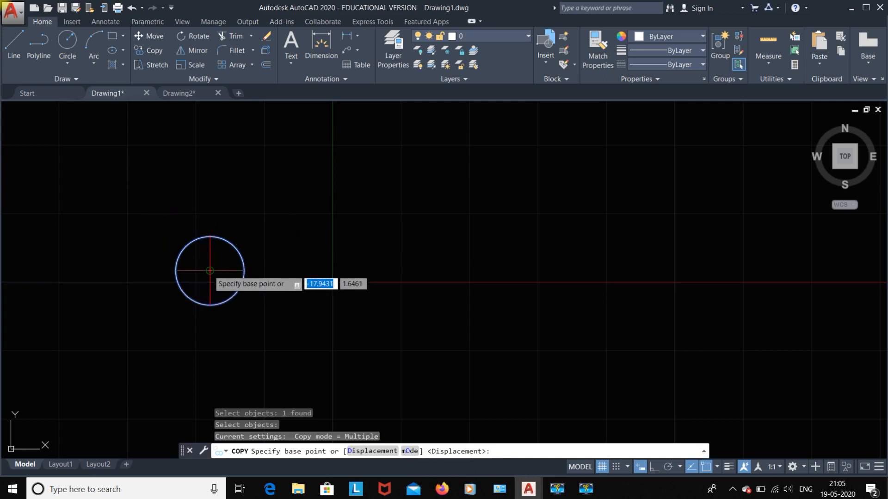
click(210, 271)
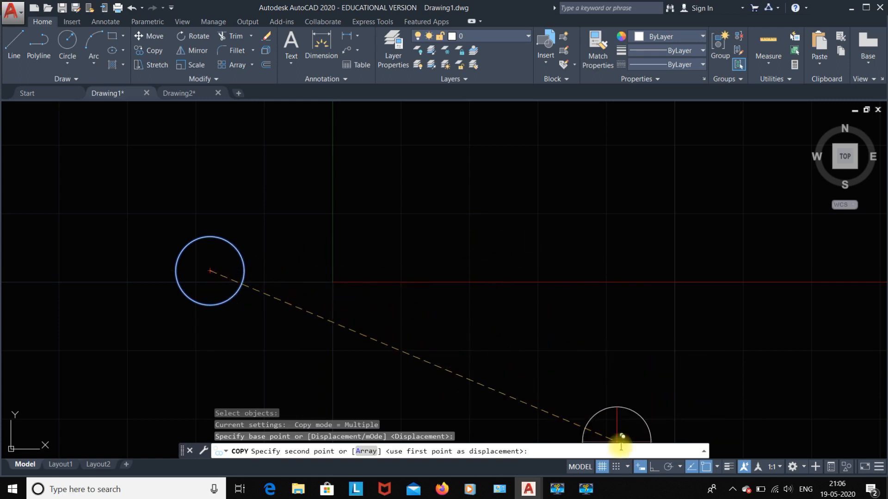
click(655, 467)
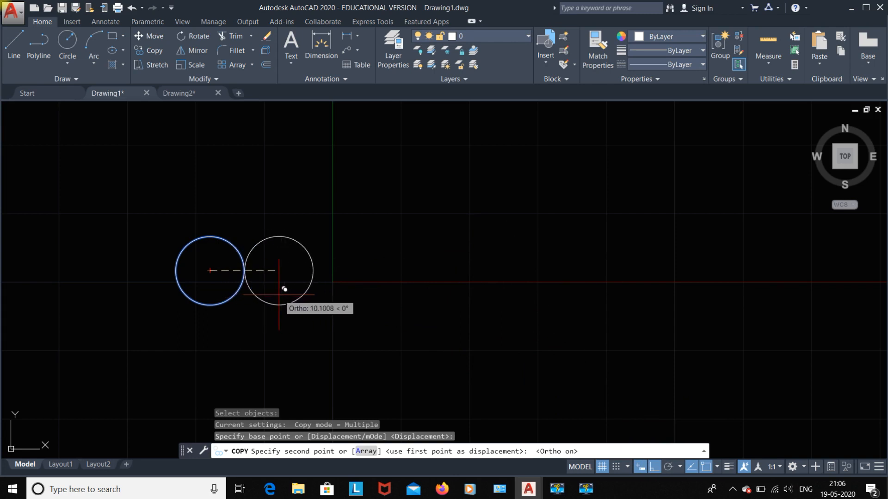
text(10)
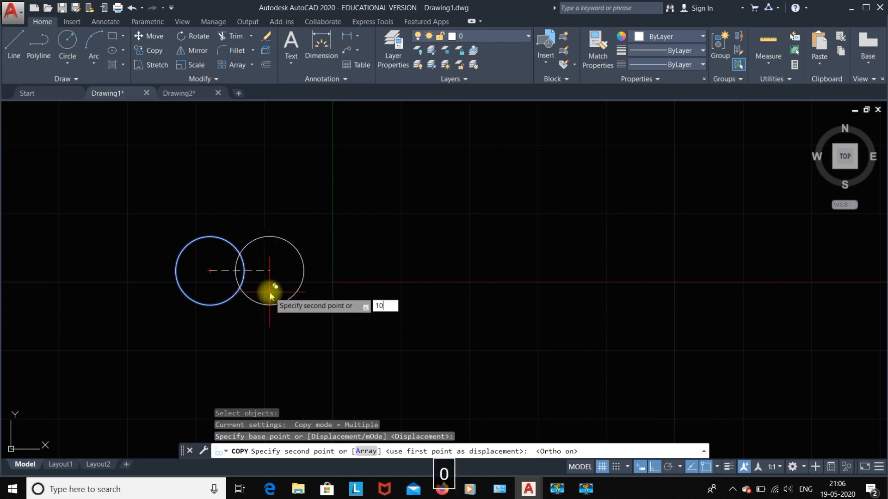
key(Return)
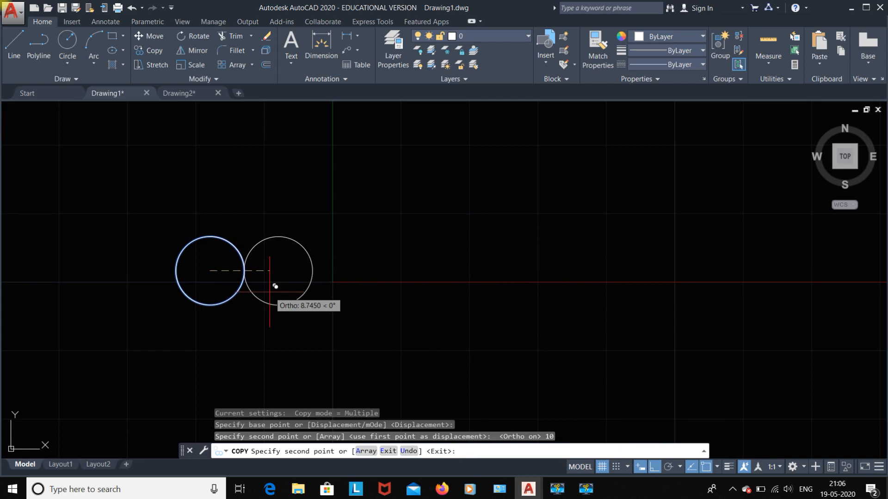
- Continue the row with circle copies at 20, 30, 40, 50, 60, 70 and 80 units to the right
text(20)
key(Return)
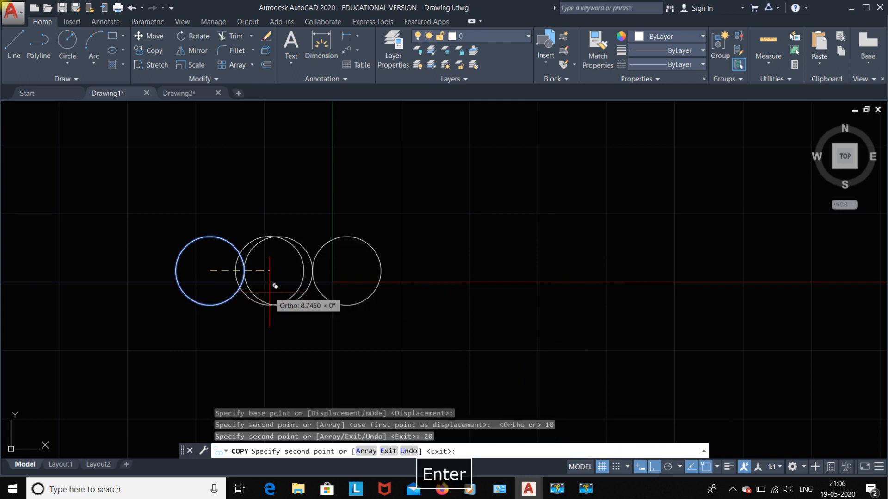
text(30)
key(Return)
text(40)
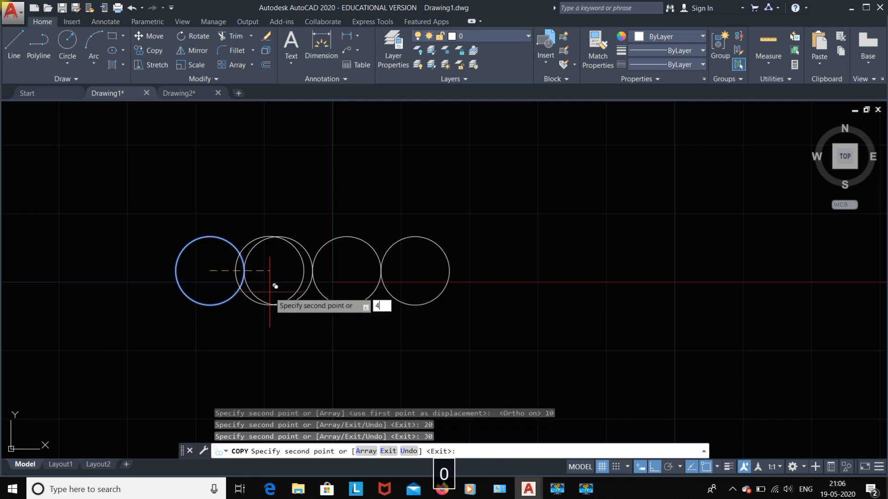
key(Return)
text(50)
text(60)
key(Return)
text(70)
key(Return)
text(80)
key(Return)
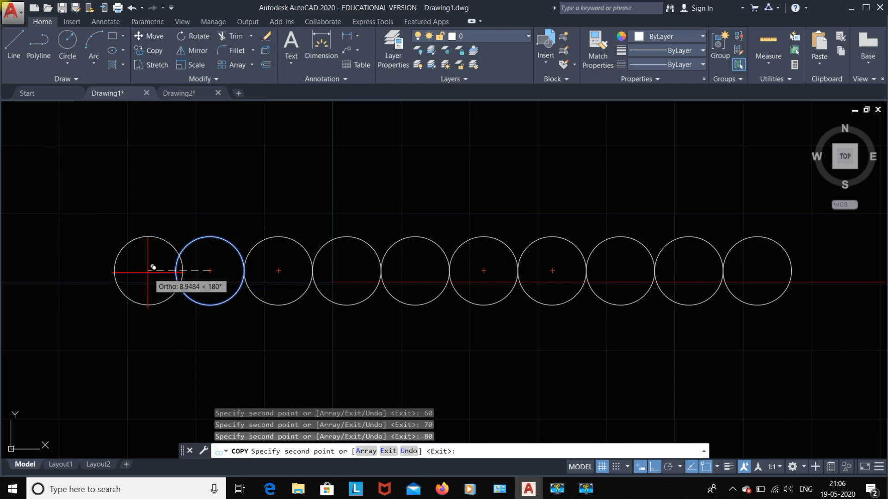
- Place circle copies at 10, 20, 30 and 40 units to the left of the original circle
text(10)
key(Return)
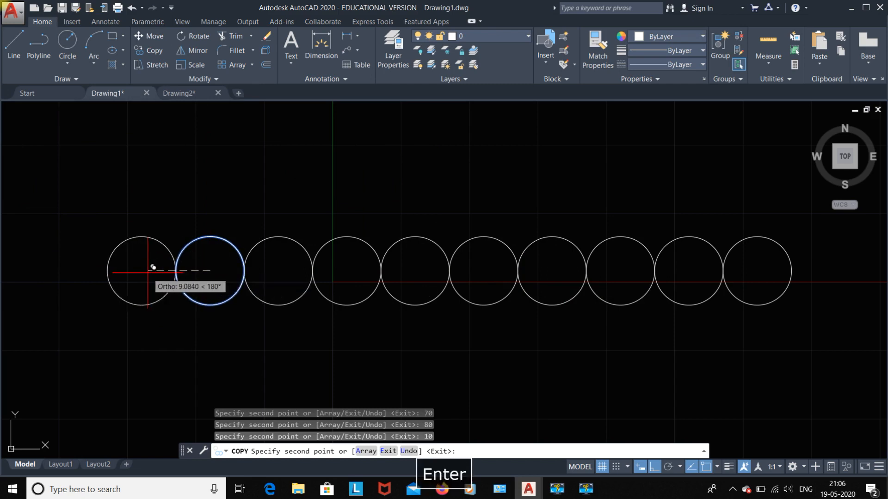
text(20)
key(Return)
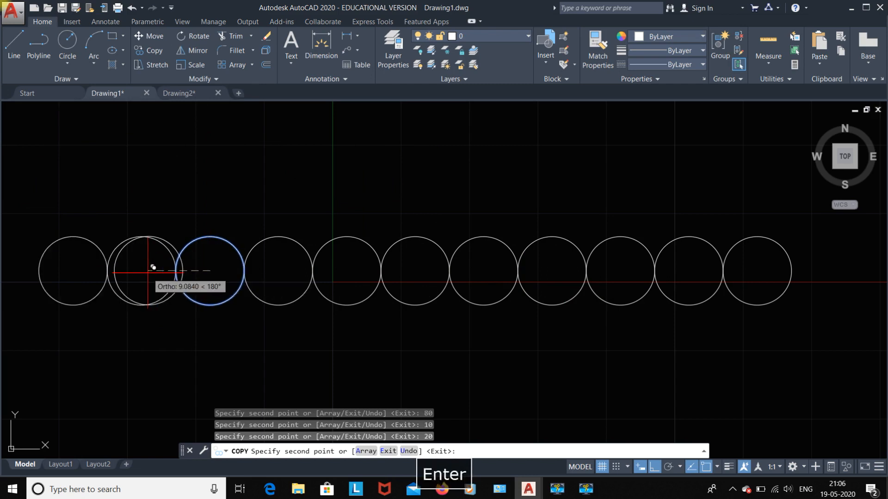
text(0)
key(Return)
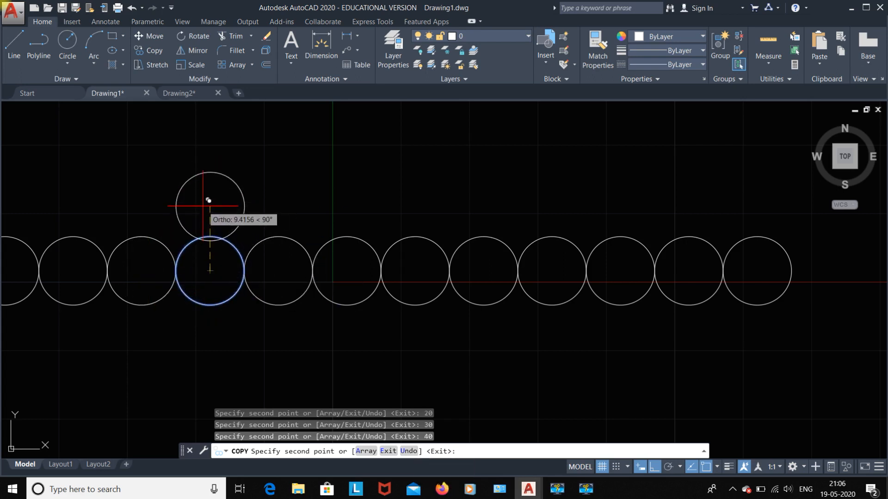
- Place circle copies at 10, 20, 30, 40 and 50 units straight above the original circle
text(10)
key(Return)
text(20)
key(Return)
text(30)
key(Return)
text(40)
key(Return)
text(50)
key(Return)
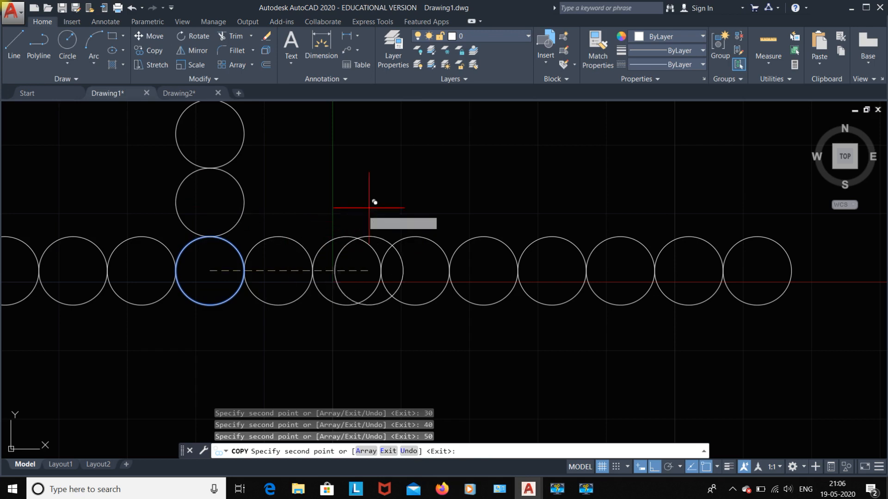
scroll(371, 197, down, 6)
scroll(391, 171, up, 2)
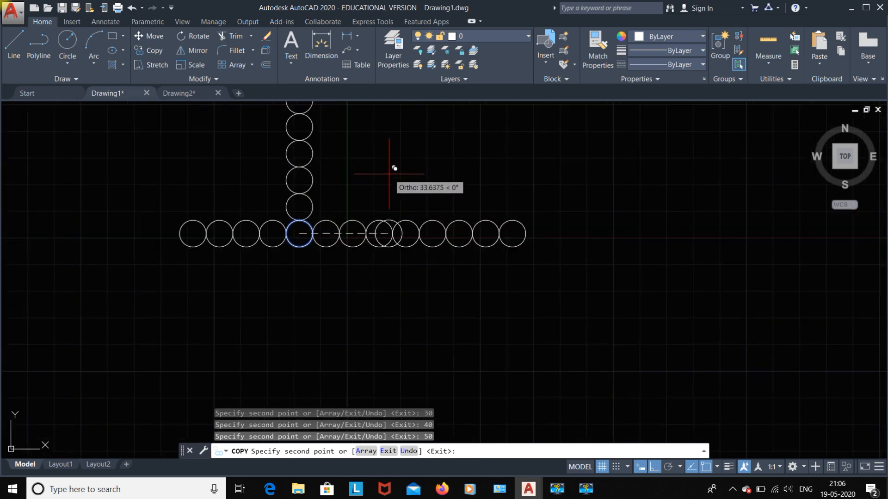
mouse_move(389, 158)
middle_down()
mouse_move(393, 258)
mouse_move(379, 278)
mouse_move(377, 257)
middle_up()
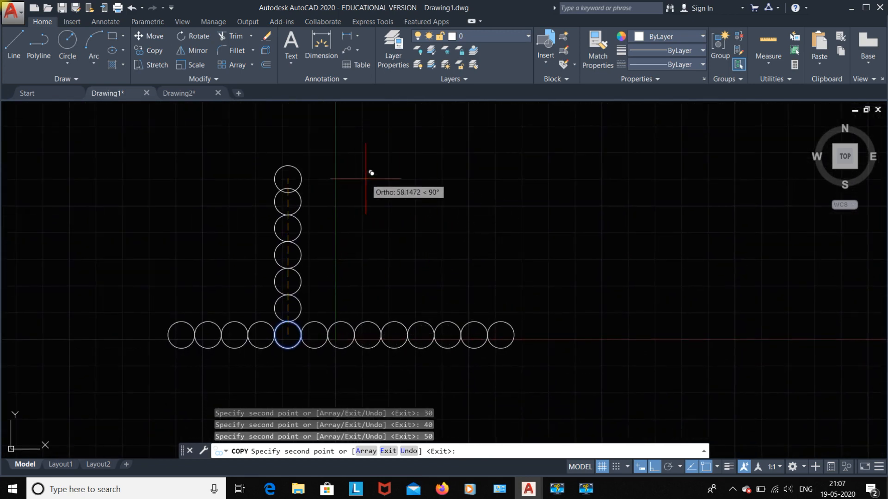
- End the copying and erase all the circles from the drawing
key(Escape)
key(ctrl+a)
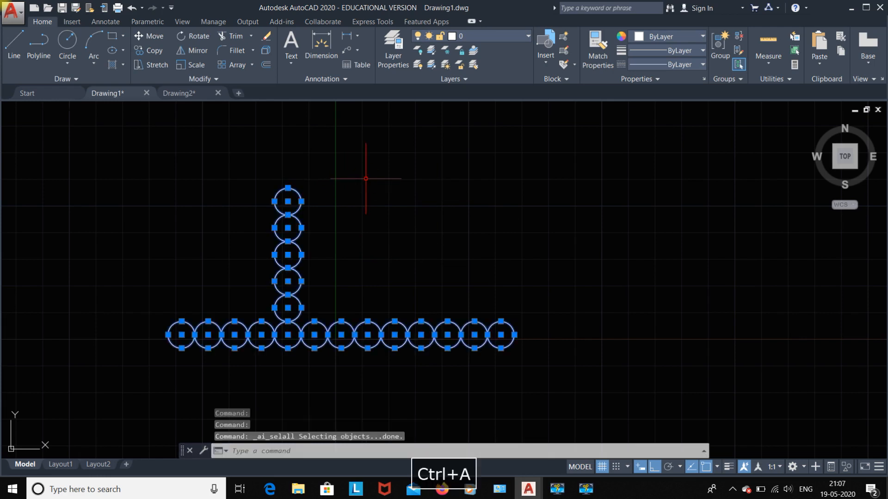
key(Delete)
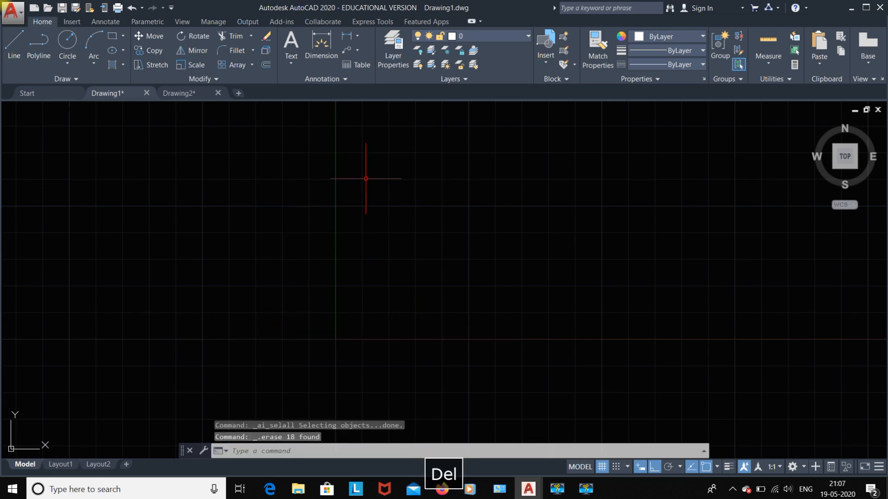
- Draw a new rectangle by two opposite corners, wider than it is tall, in the empty drawing
click(112, 37)
click(224, 233)
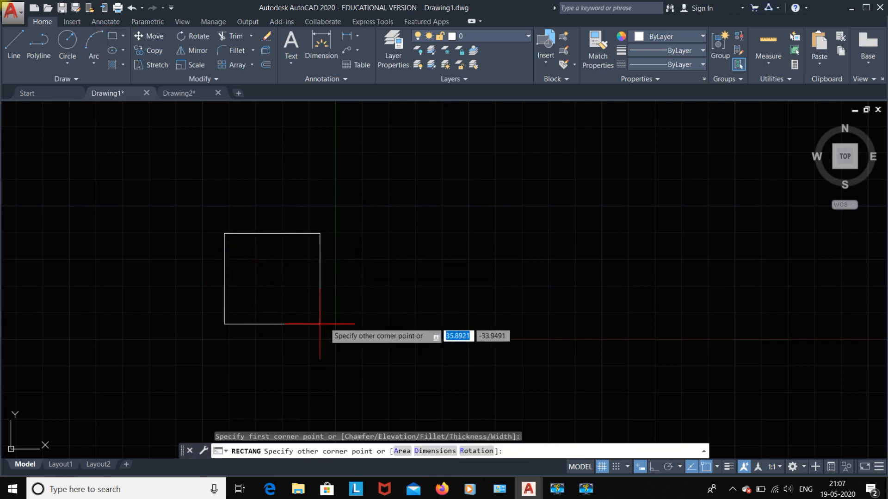
click(349, 319)
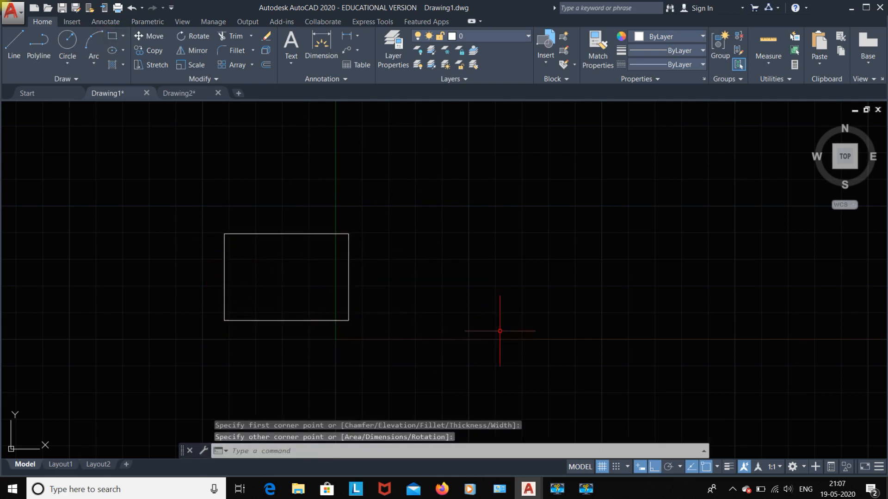
- Copy the rectangle from its center, placing two copies in a row to its right with Ortho on
text(CP)
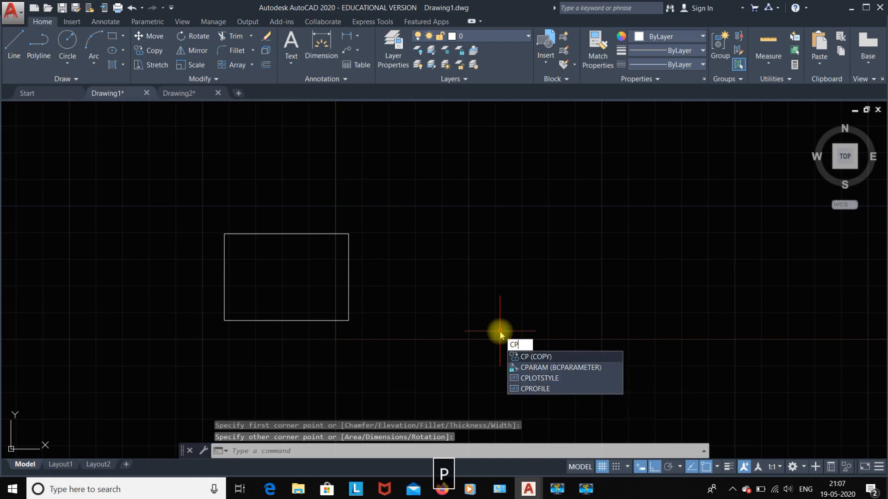
key(Return)
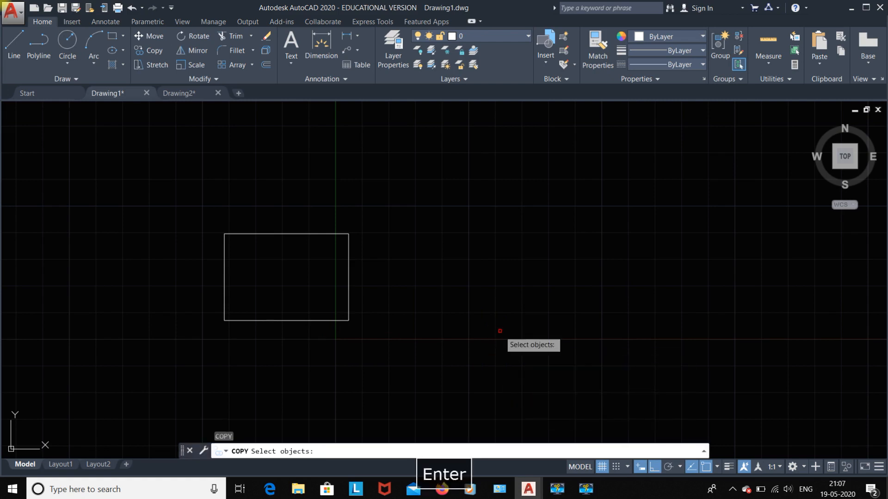
click(272, 234)
key(Return)
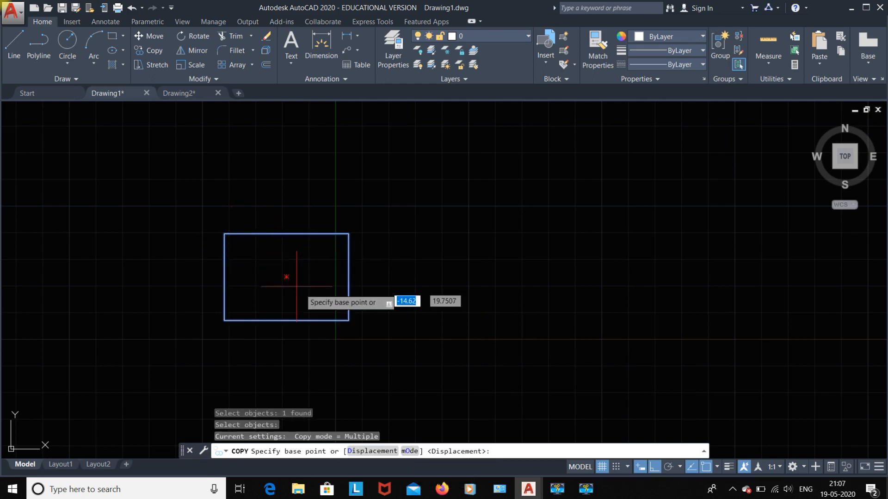
click(287, 276)
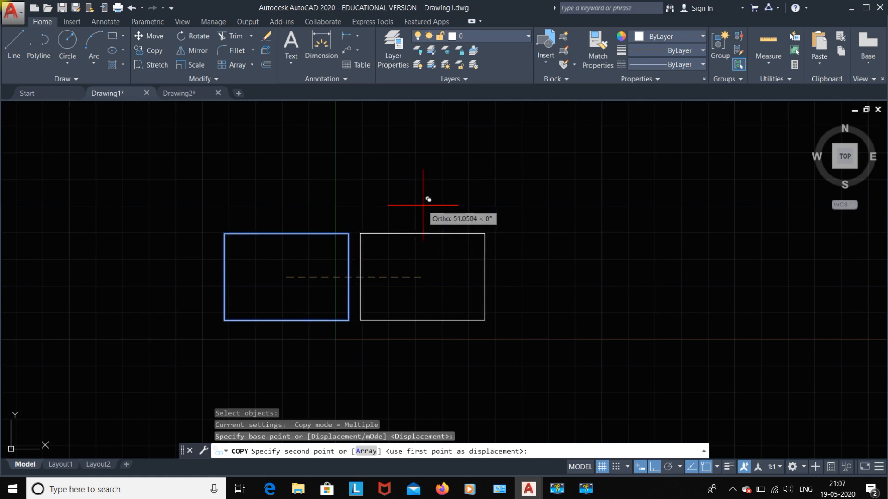
click(435, 224)
click(583, 224)
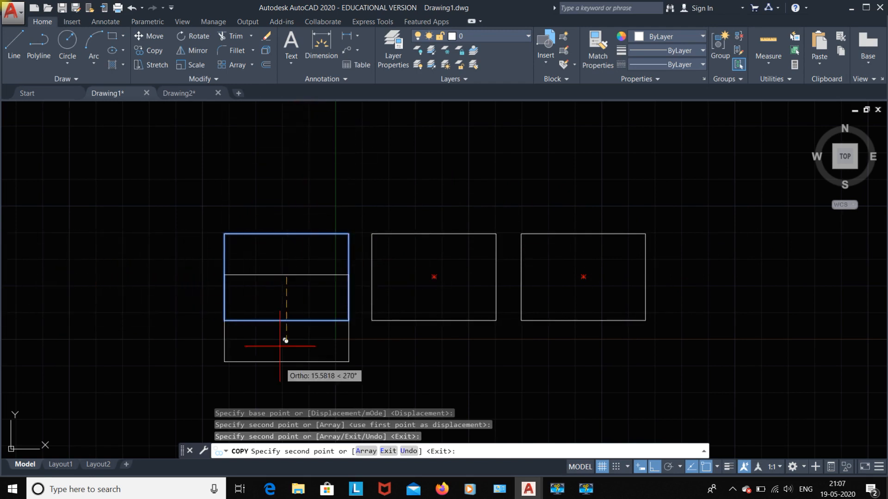
- Turn Ortho off and place ten more rectangle copies freely above, below and beside the existing row
click(657, 466)
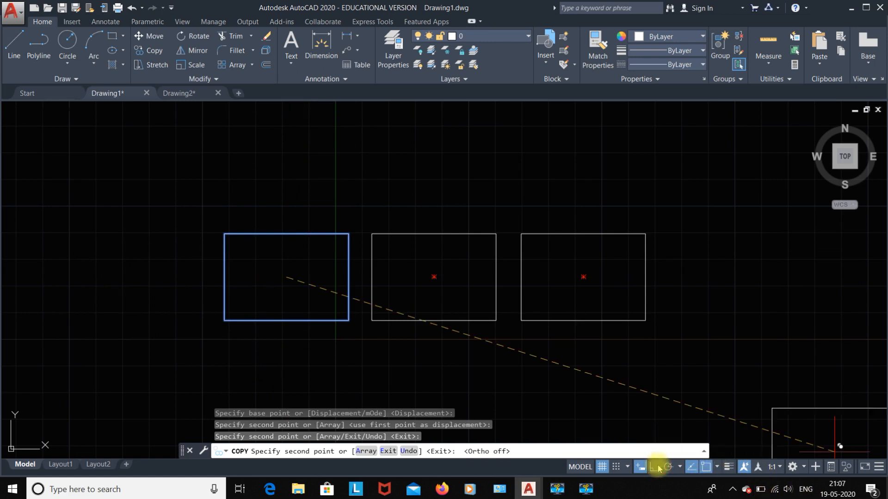
click(405, 163)
click(226, 162)
click(69, 254)
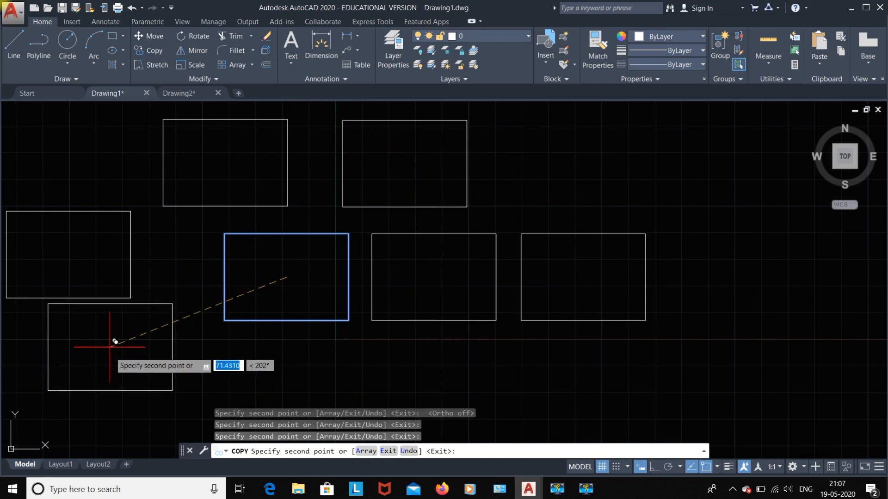
click(114, 360)
click(274, 388)
click(479, 394)
click(729, 389)
click(759, 281)
click(683, 171)
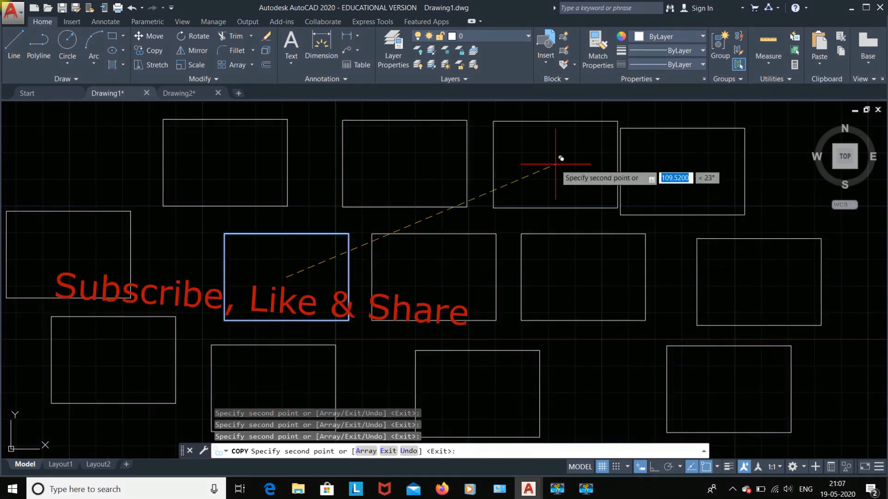
- End the copying and erase all the rectangles from the drawing
key(Escape)
key(ctrl+a)
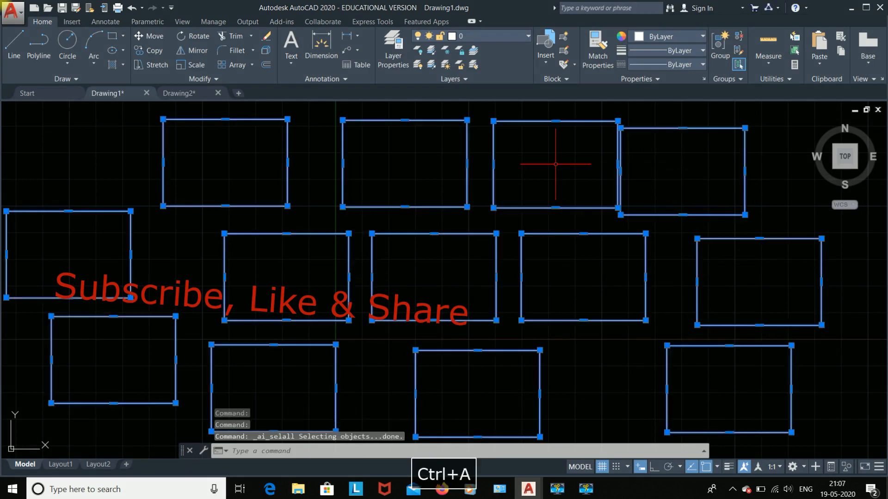
key(Delete)
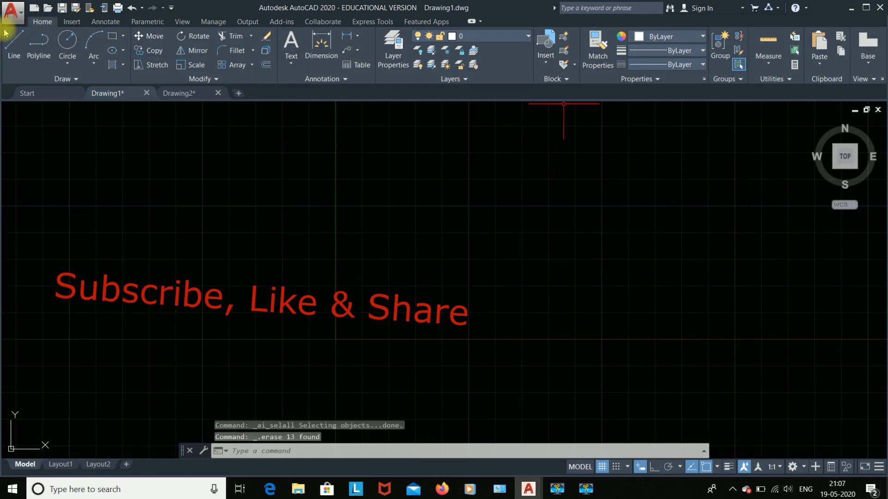
- Draw two separate lines: a short one rising to the right and a longer diagonal one falling to the right beside it
click(12, 41)
click(152, 345)
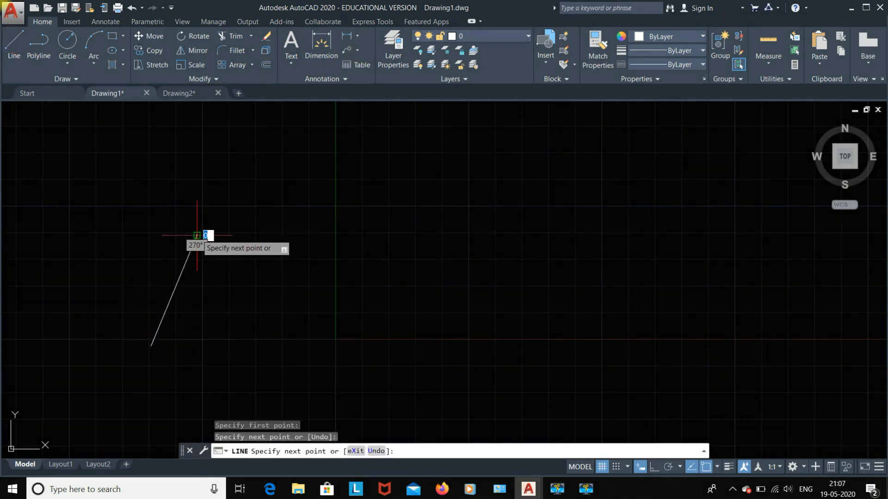
key(Escape)
click(14, 41)
click(240, 165)
click(360, 284)
key(Escape)
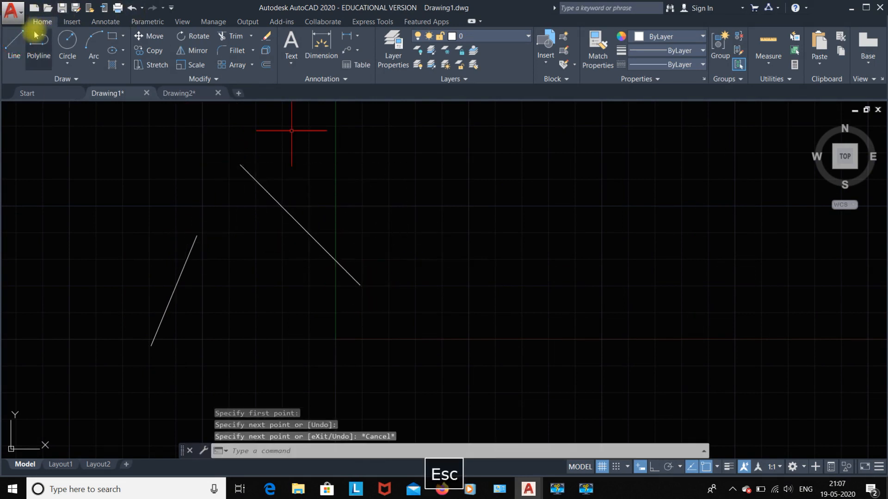
- Draw a nearly horizontal line about 49 units long right of the diagonal, and a separate slanted line beyond its right end
click(14, 40)
click(367, 169)
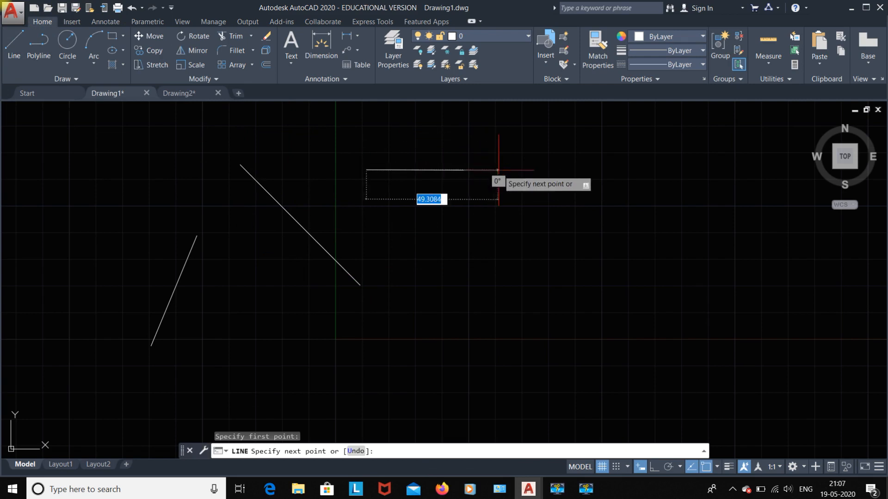
click(499, 169)
key(Escape)
click(14, 41)
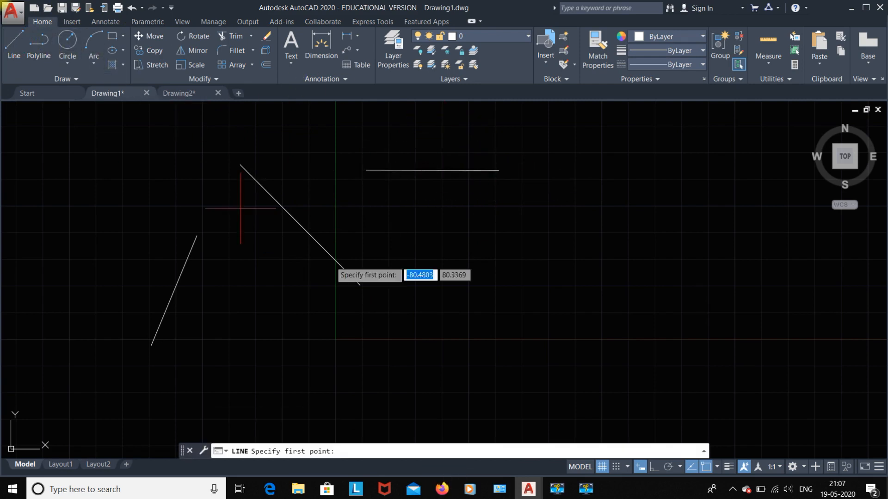
click(608, 147)
click(551, 247)
key(Escape)
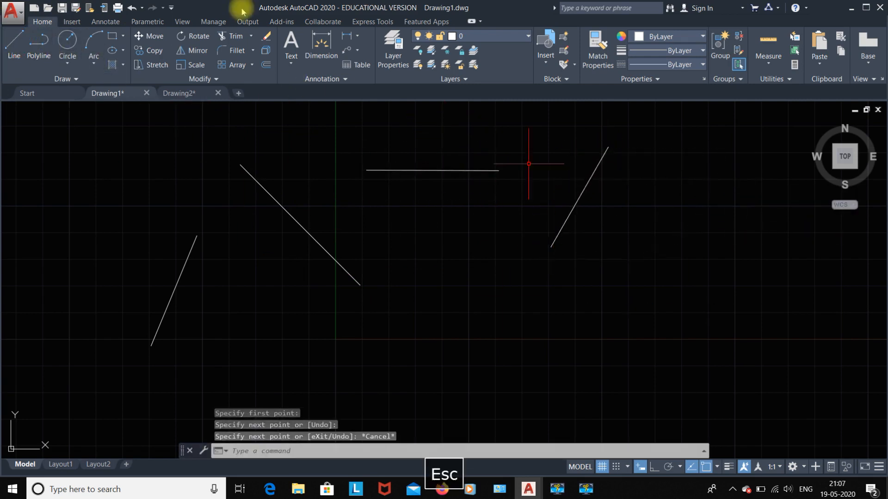
- Draw a single-segment slanted polyline right of the last line, and a separate line falling gently to the right below it
click(39, 49)
click(724, 164)
click(678, 263)
key(Escape)
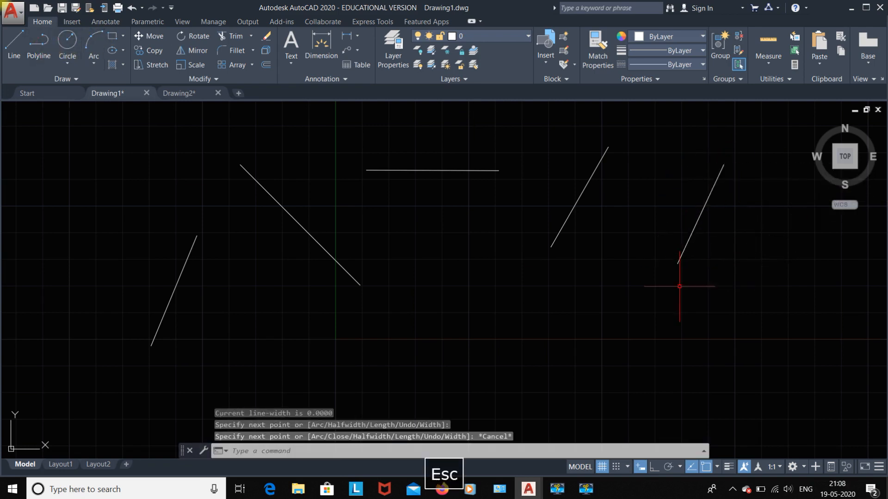
click(14, 44)
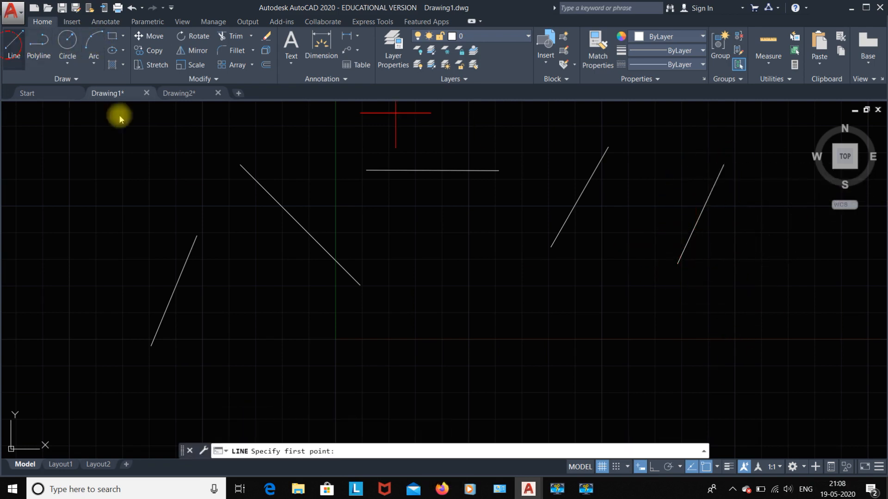
click(697, 317)
click(817, 355)
key(Escape)
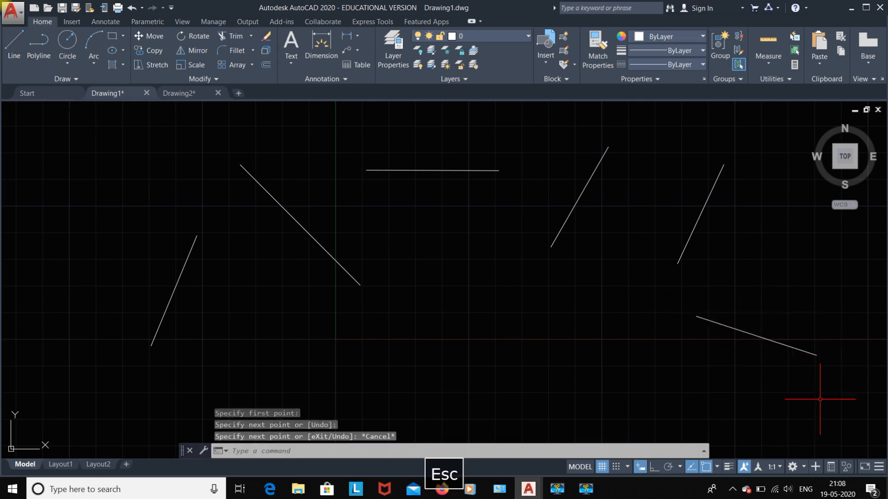
- Draw a flat rectangle below the horizontal line and a circle below the long diagonal line
click(113, 36)
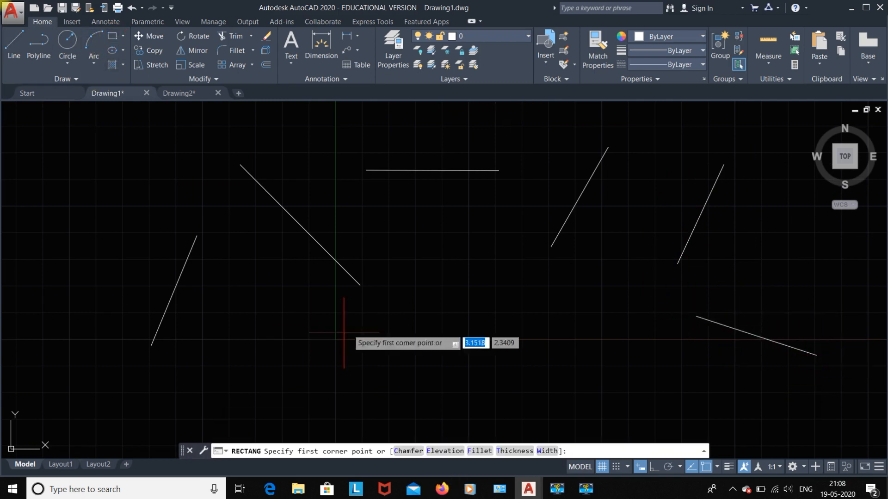
click(391, 268)
click(490, 301)
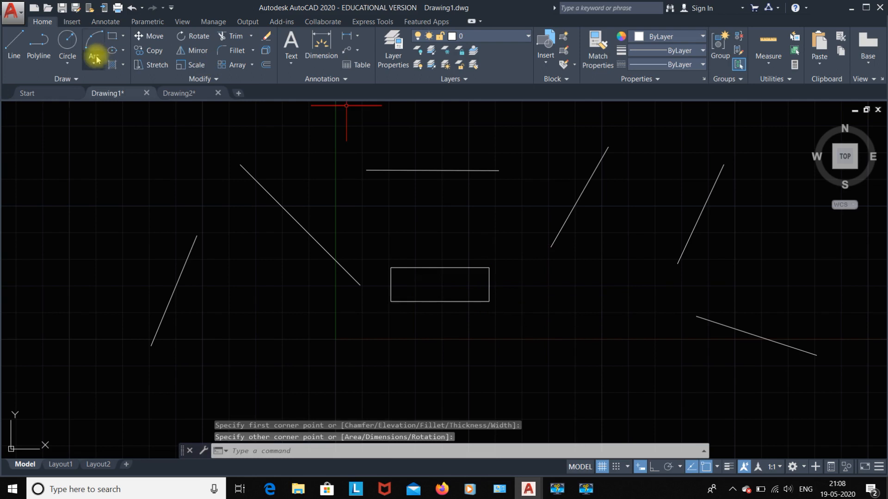
click(75, 44)
click(276, 325)
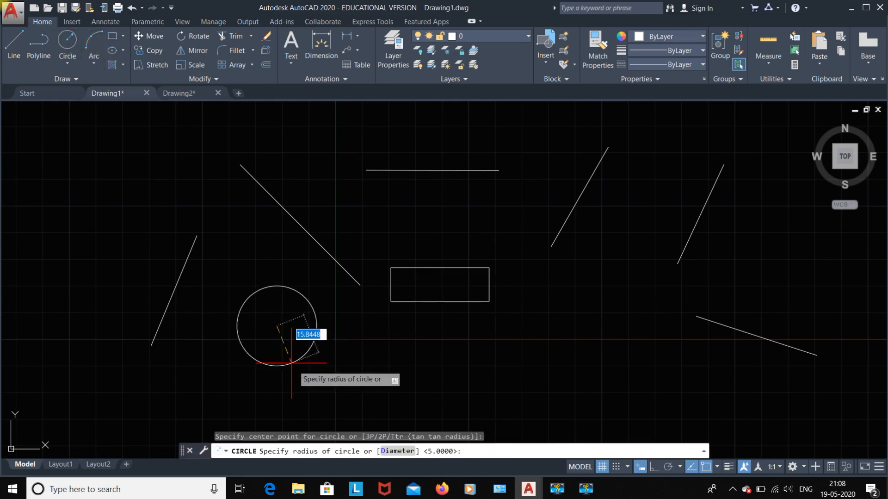
key(Escape)
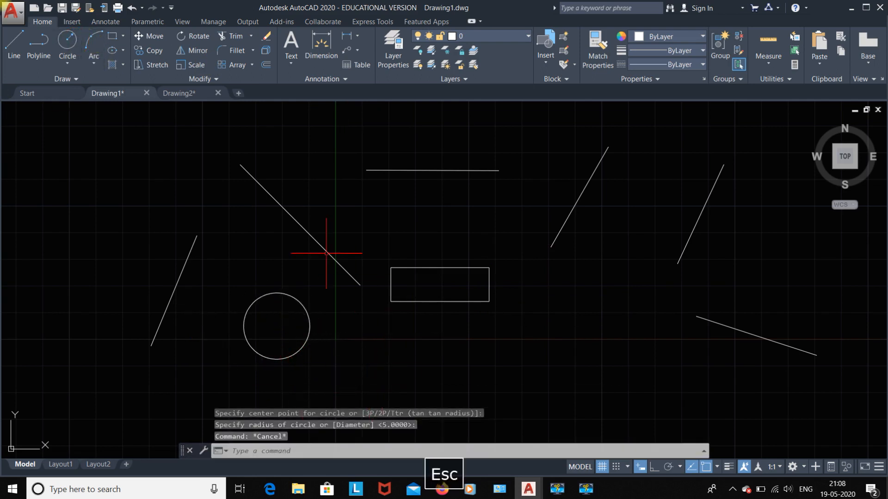
- Select the long diagonal line and extend the selection to all similar objects with Select Similar
click(301, 224)
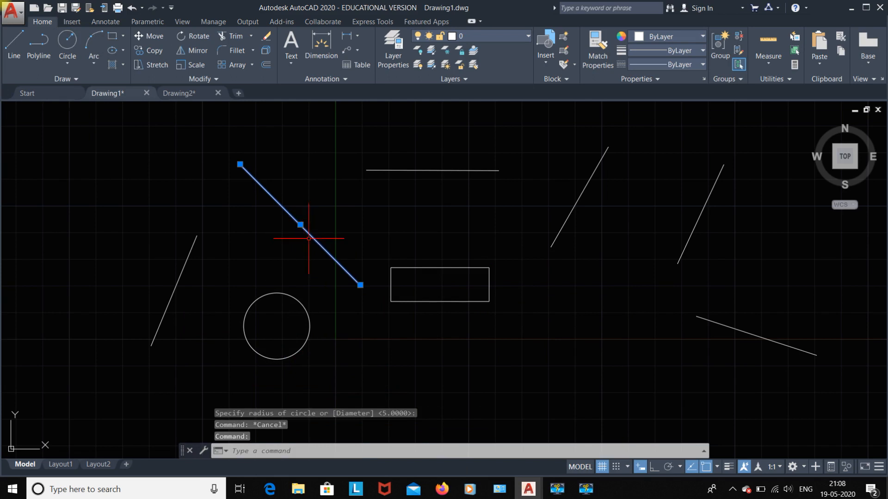
key(Escape)
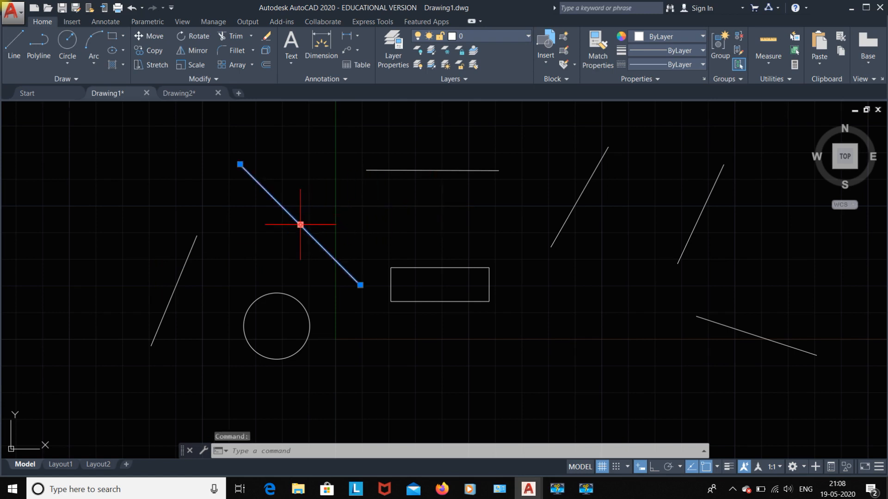
right_click(286, 209)
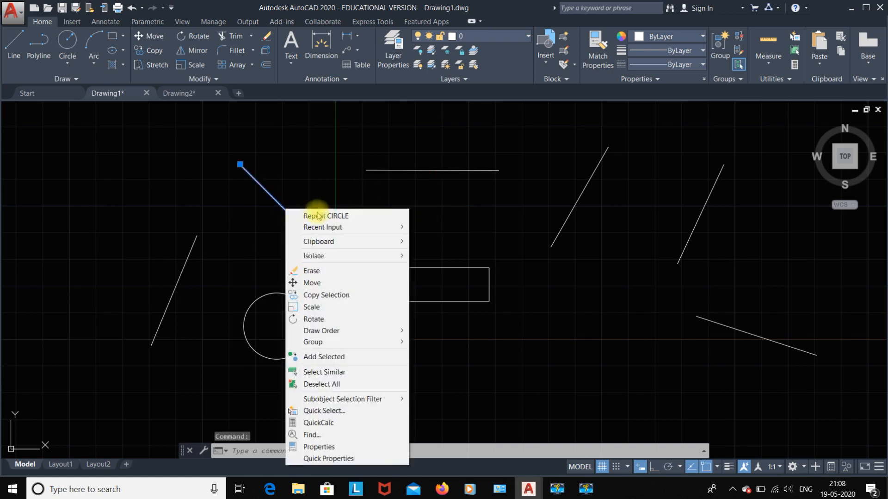
click(343, 372)
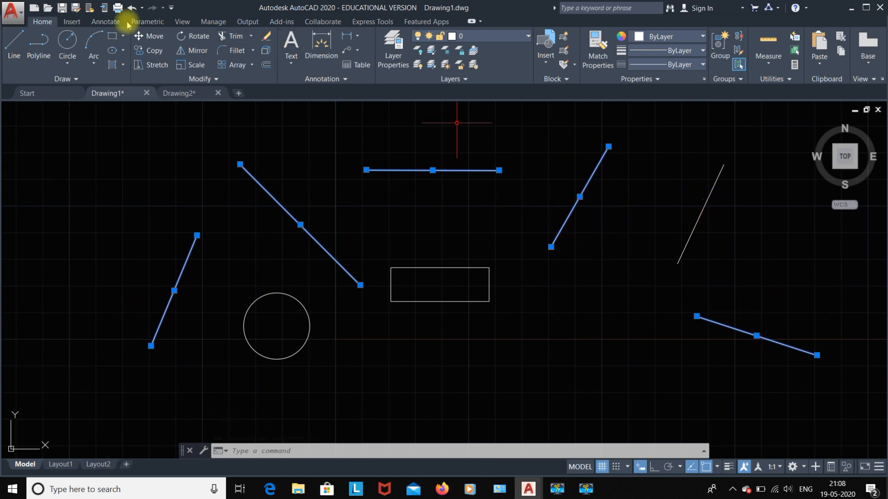
- Copy the selected lines from the upper end of the long diagonal line and place three sets of copies around the drawing
click(146, 50)
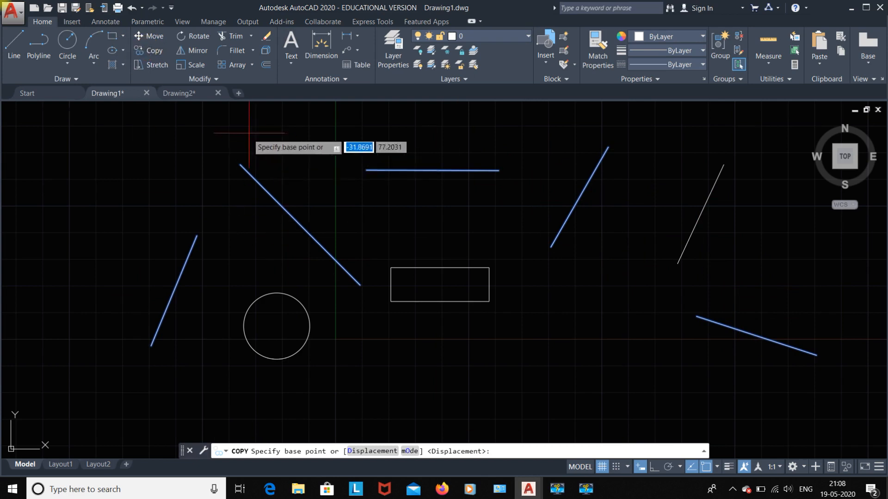
click(241, 164)
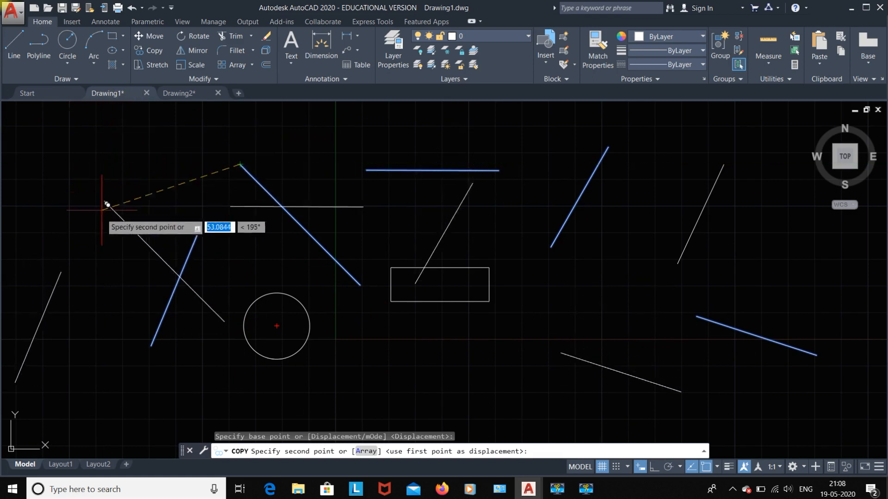
click(98, 236)
click(330, 357)
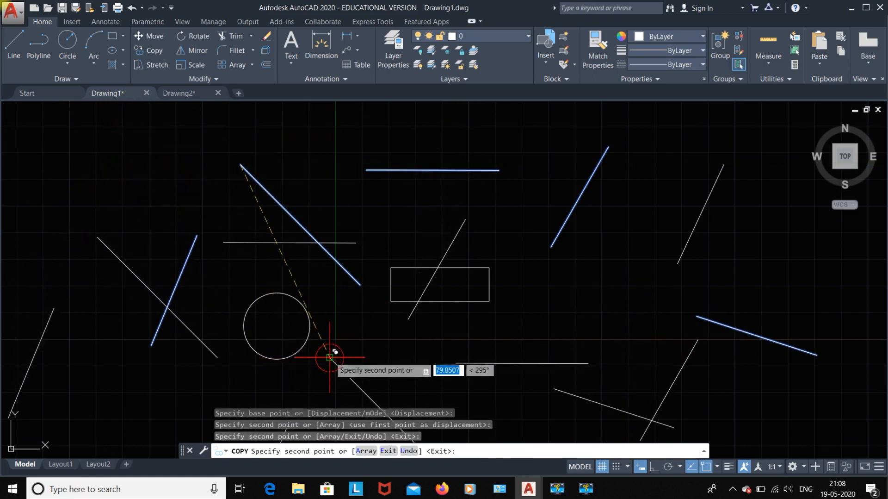
click(138, 132)
key(Escape)
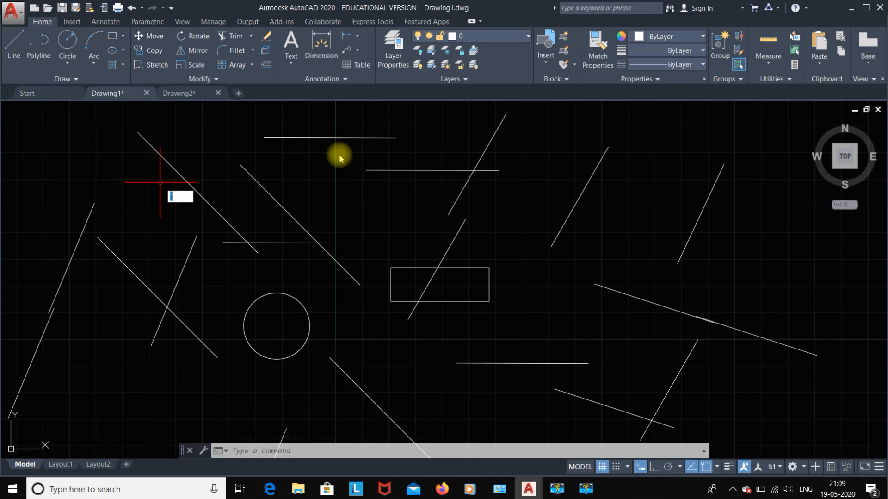
- Select everything in the drawing and erase it
key(Escape)
key(ctrl+a)
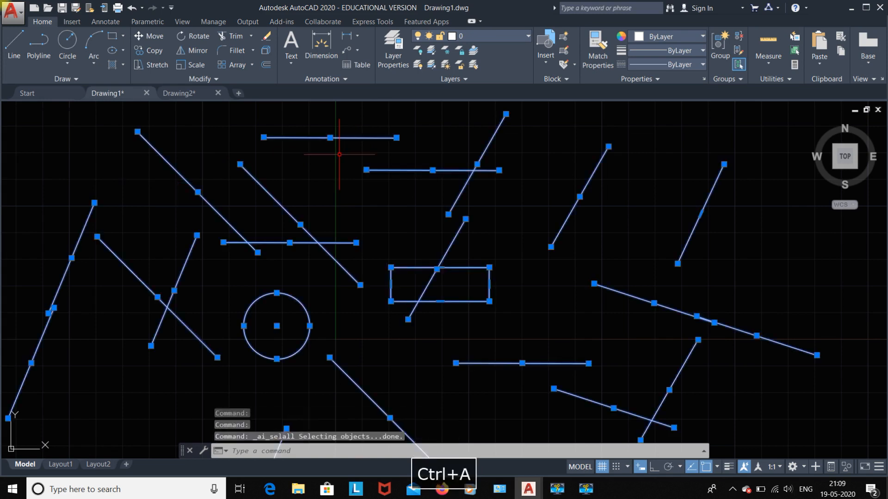
key(Delete)
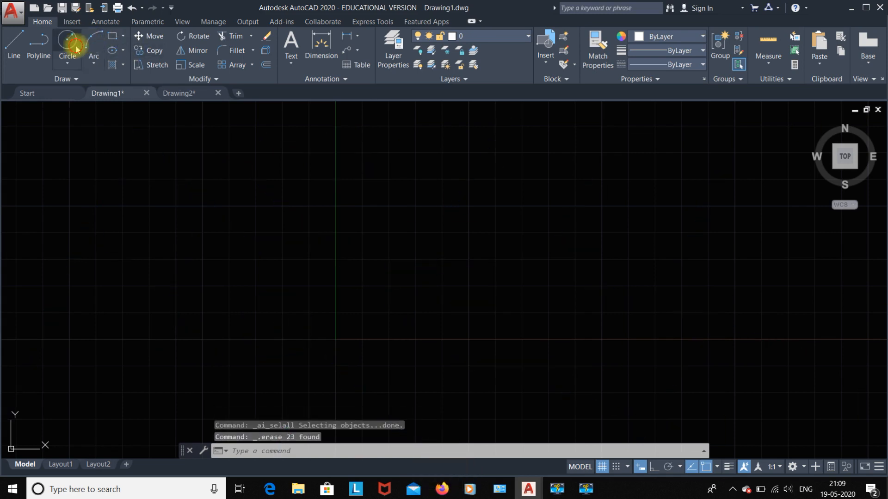
- Draw a circle of about 6.9 units radius at mid-left and another of about 7.5 units radius near the upper centre
click(76, 49)
click(204, 282)
click(204, 300)
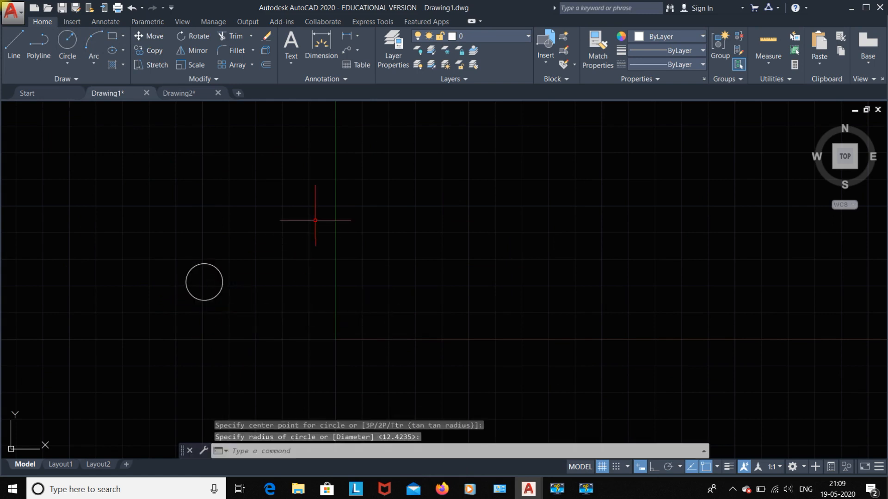
click(67, 38)
click(464, 150)
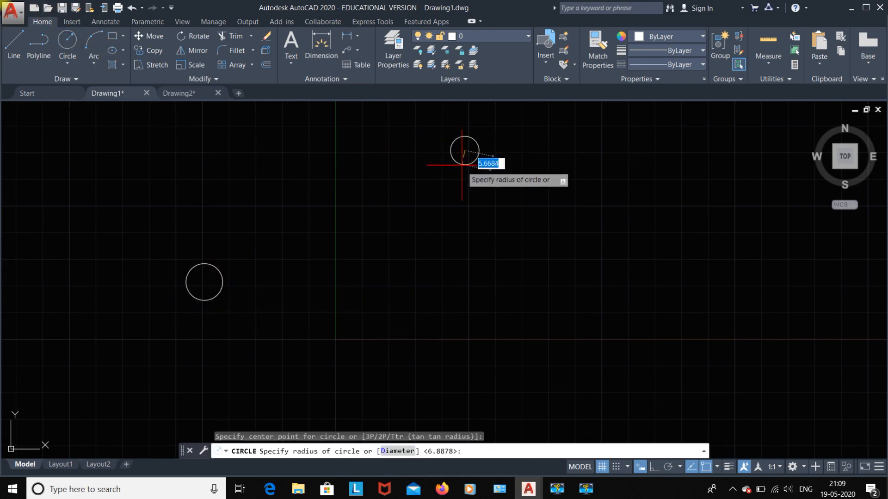
click(464, 172)
- Draw a larger circle of about 10.8 units radius on the right side and a small circle below the centre
click(66, 40)
click(671, 220)
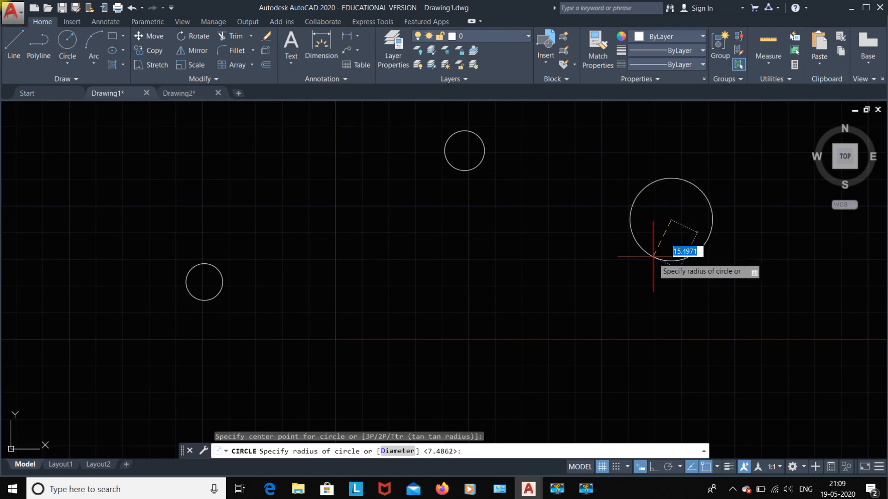
click(656, 242)
click(66, 41)
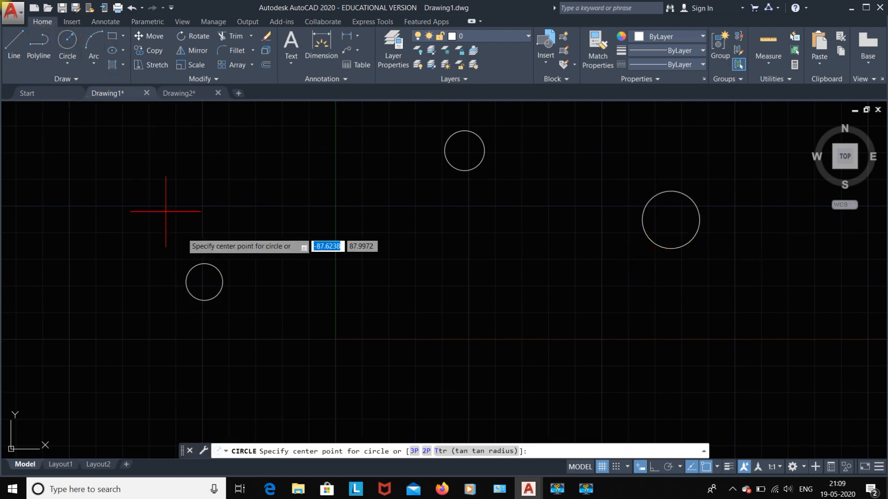
click(415, 320)
click(428, 334)
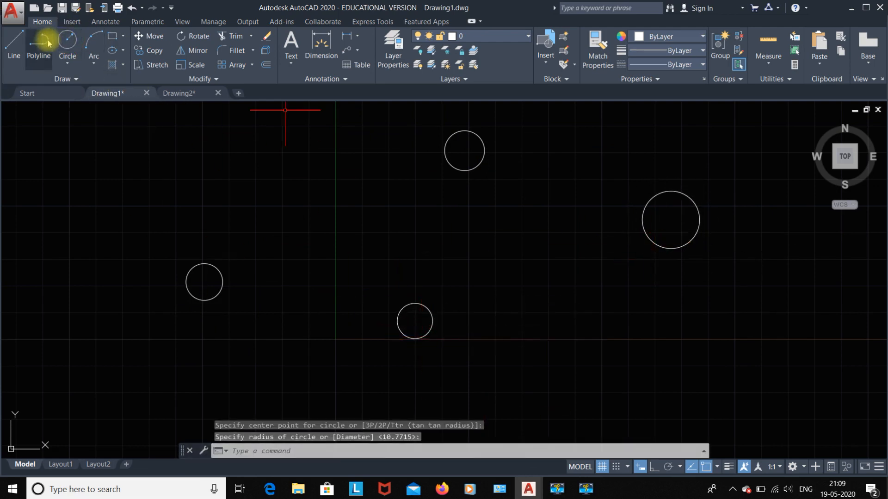
- Draw a single line sloping down to the right, above and right of the leftmost circle
click(25, 44)
click(228, 152)
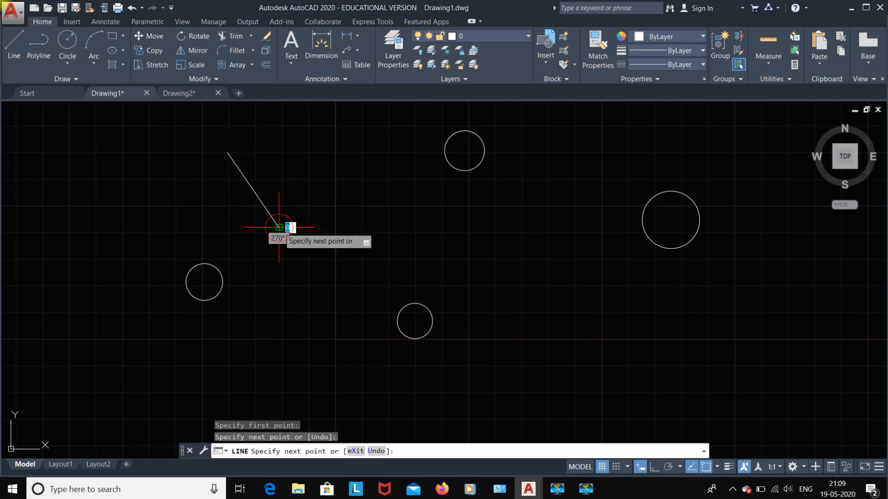
key(Escape)
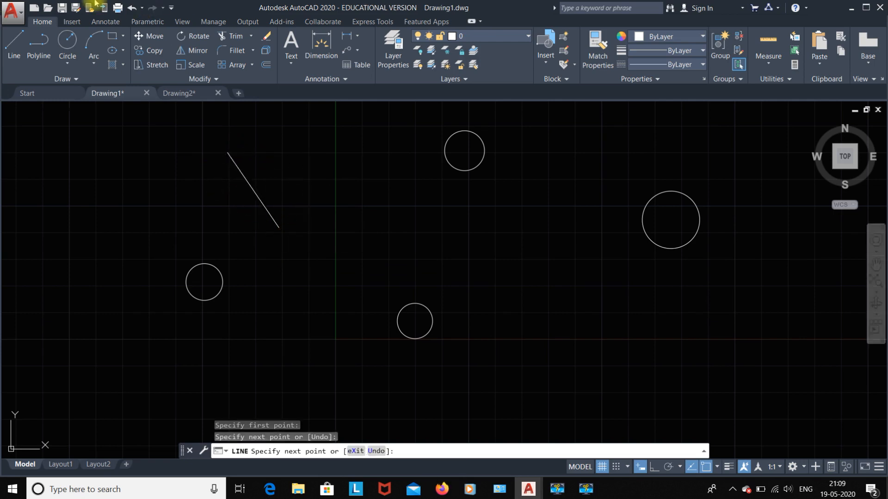
- Draw three rectangles between the circles: a small one right of the line, one near the centre, and one below the large circle
click(112, 35)
click(340, 186)
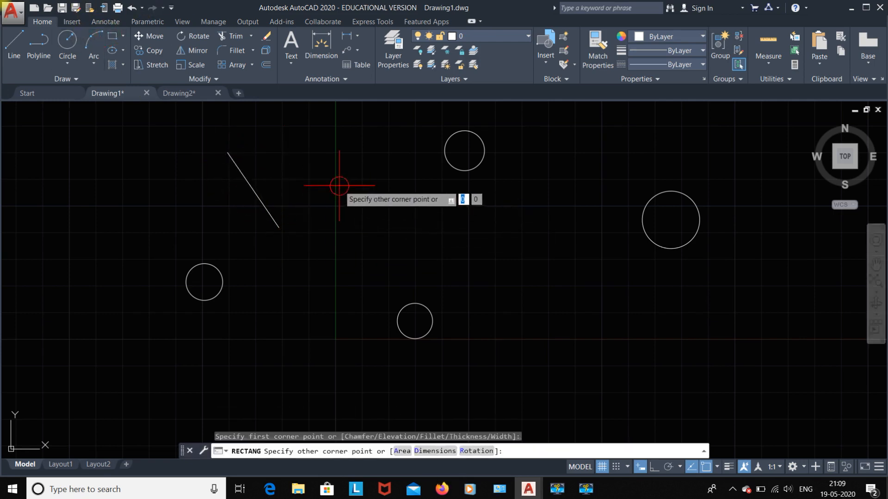
click(403, 219)
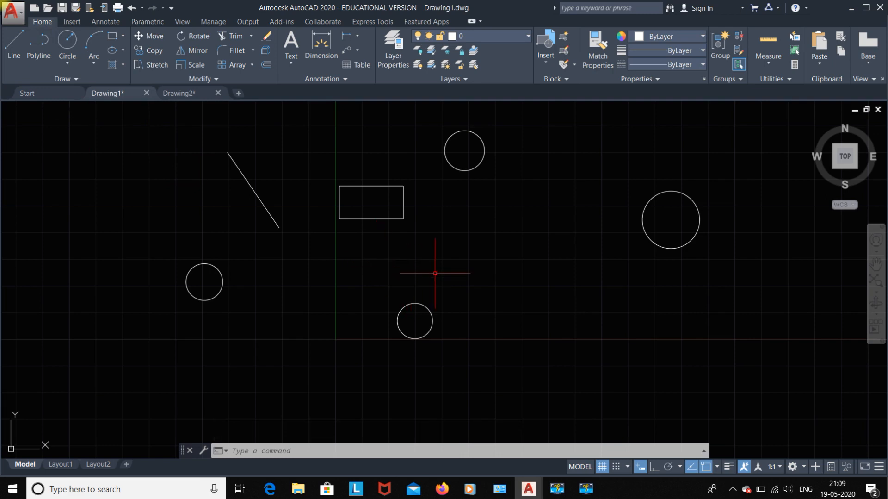
key(space)
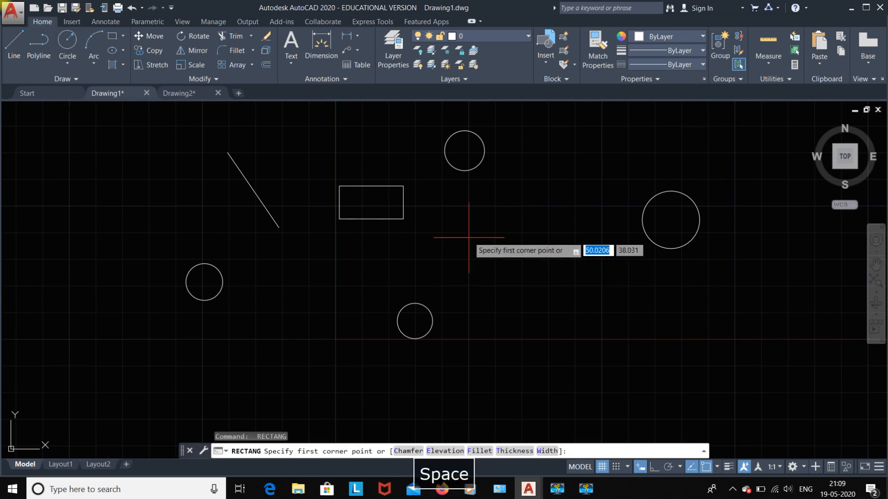
click(471, 234)
click(552, 286)
key(space)
click(629, 306)
click(716, 353)
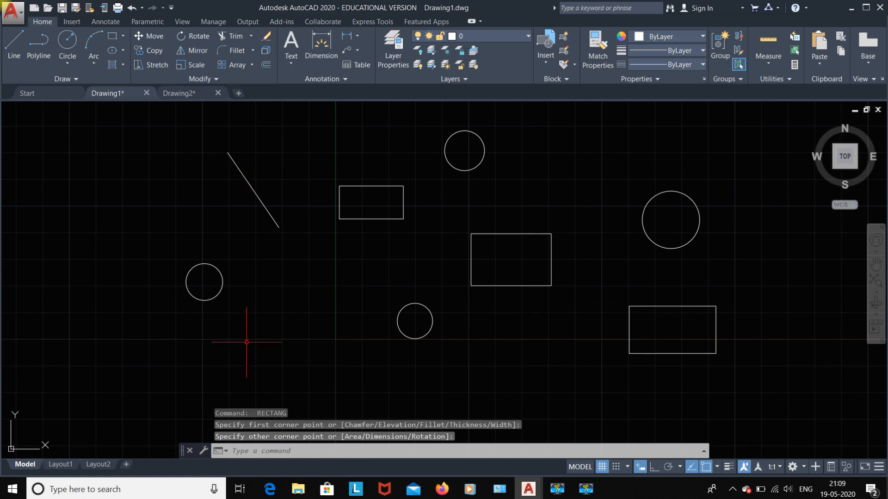
key(Escape)
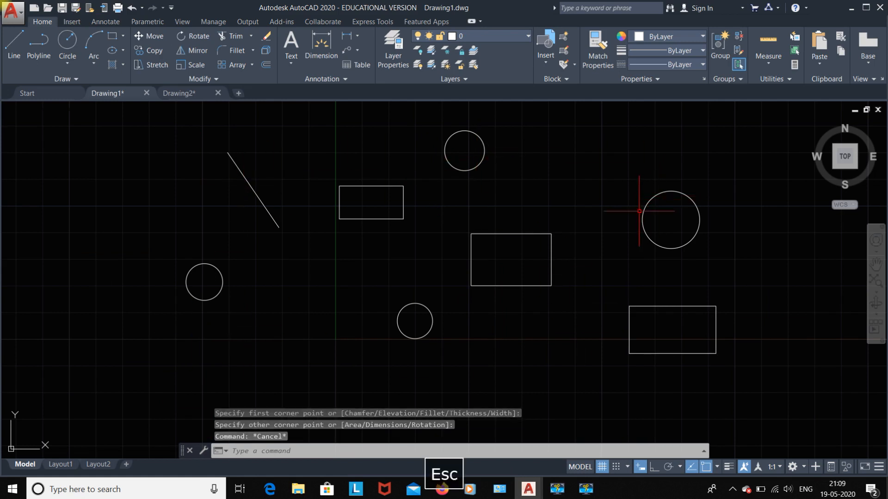
- Select the small lower-middle circle and extend the selection to all circles with Select Similar
click(430, 307)
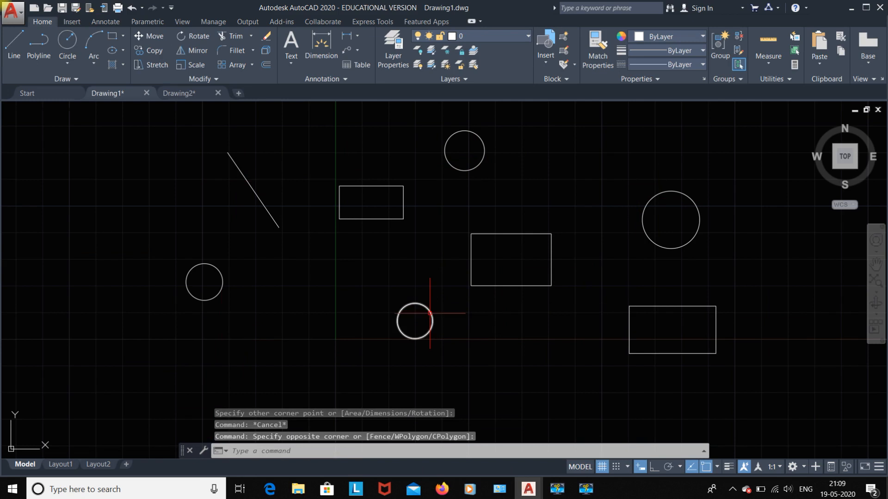
click(430, 313)
right_click(430, 308)
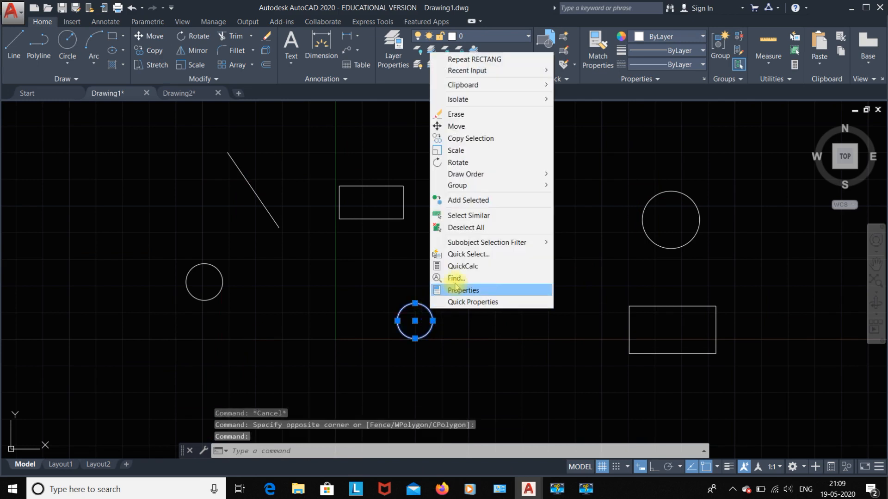
click(472, 216)
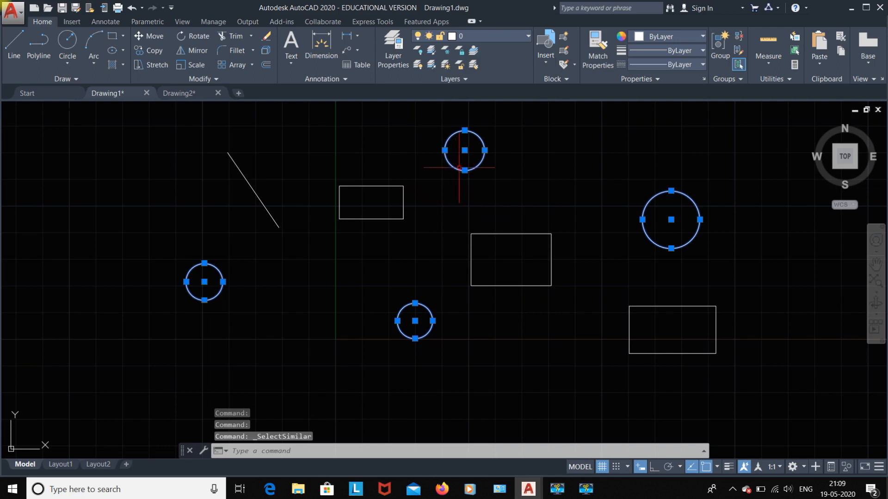
- Copy the selected circles from the centre of the lower-middle circle, placing one set of copies to the right and slightly lower
text(CO)
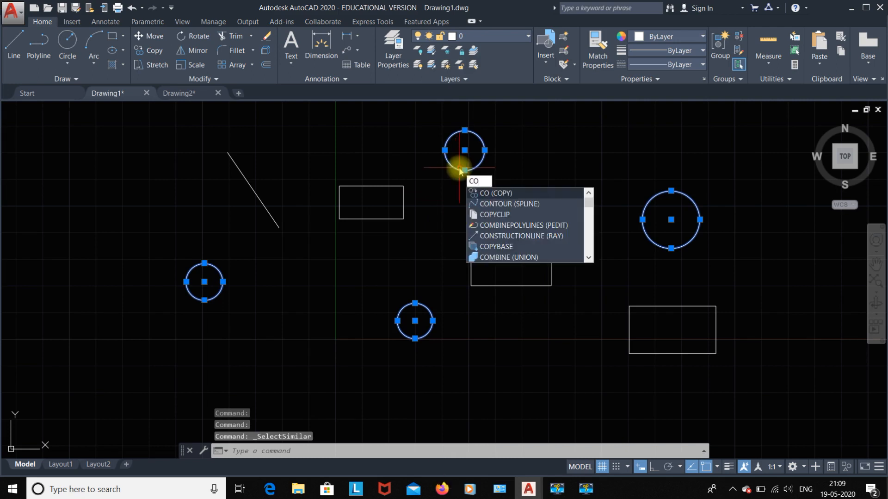
key(Return)
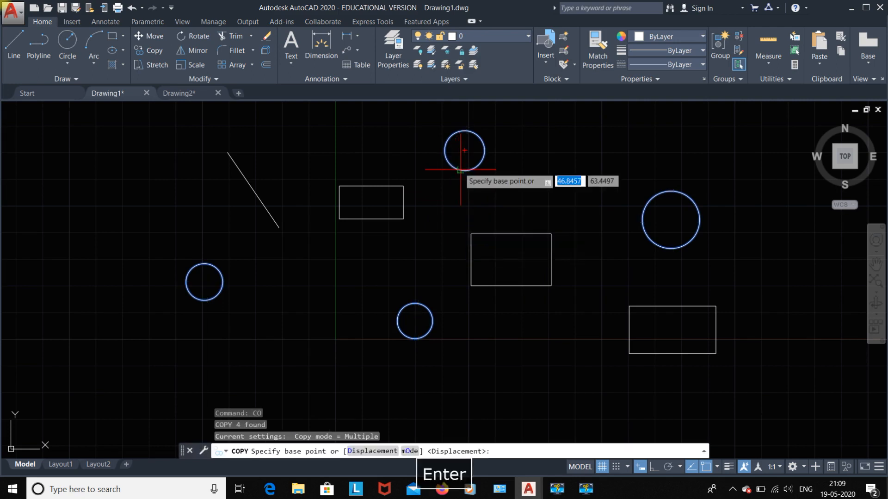
click(415, 321)
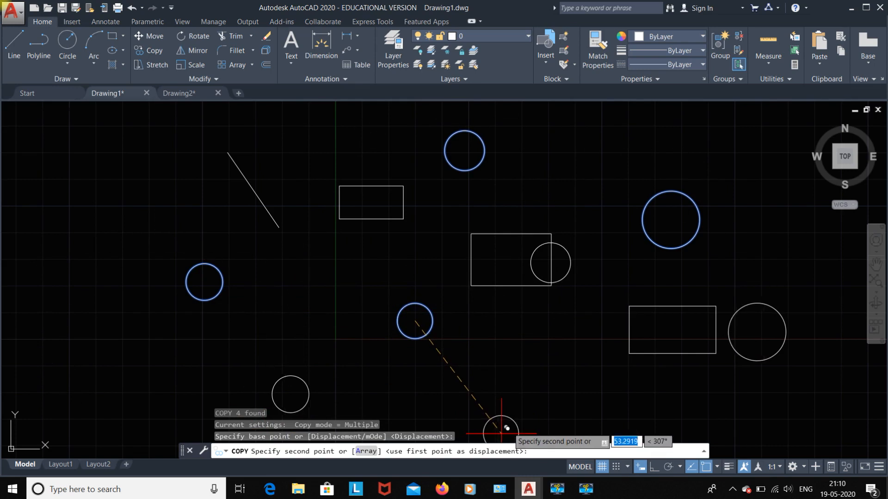
click(527, 350)
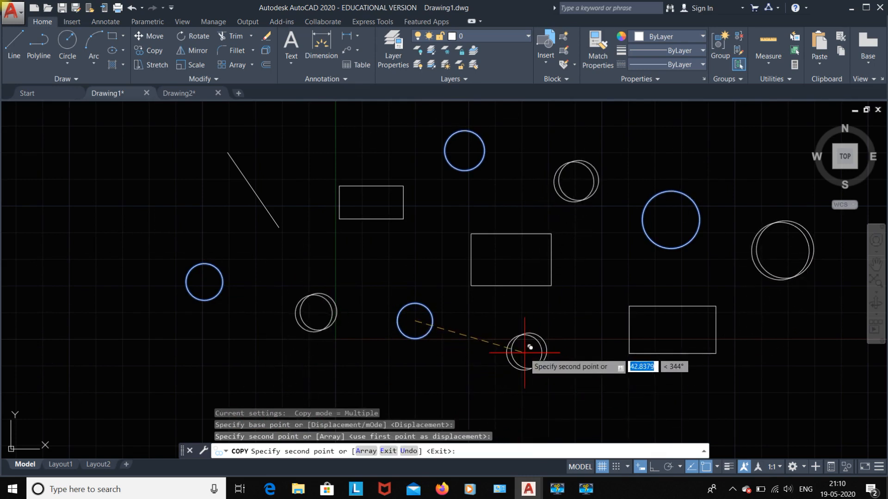
key(Escape)
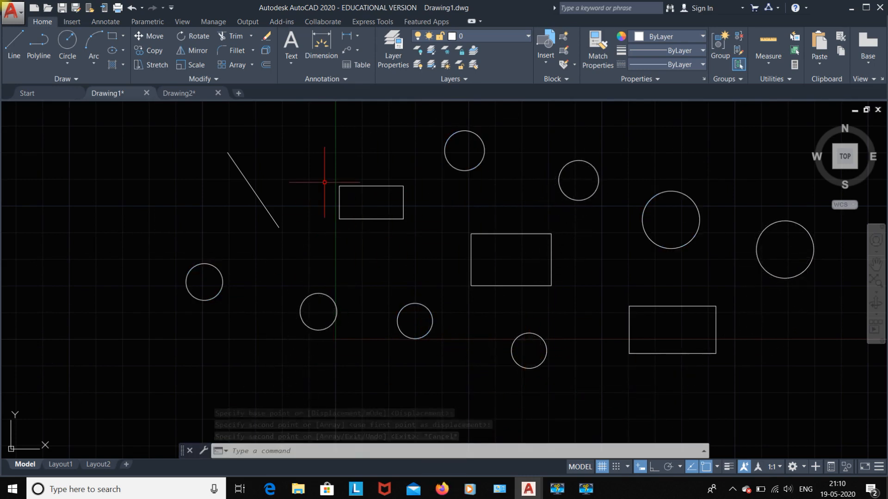
- Erase all objects and draw a large closed six-sided outline with the Line command, finishing with the Close option
key(ctrl+a)
key(Delete)
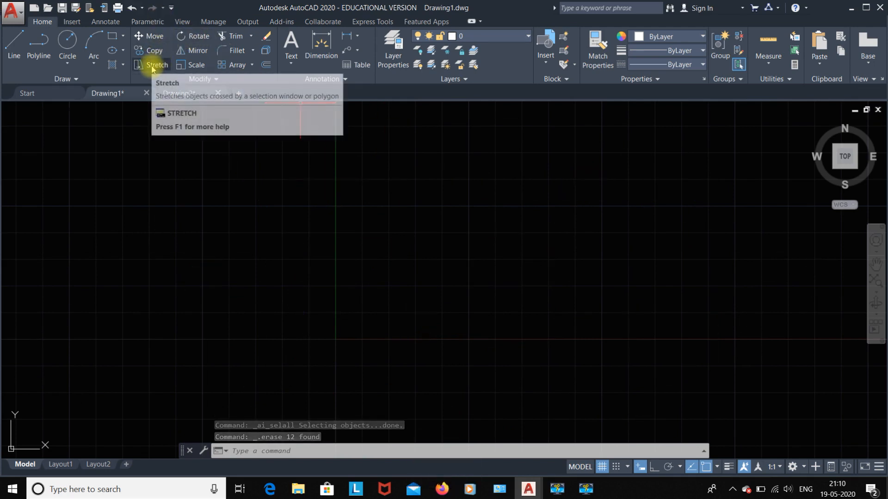
click(16, 41)
click(200, 284)
click(323, 160)
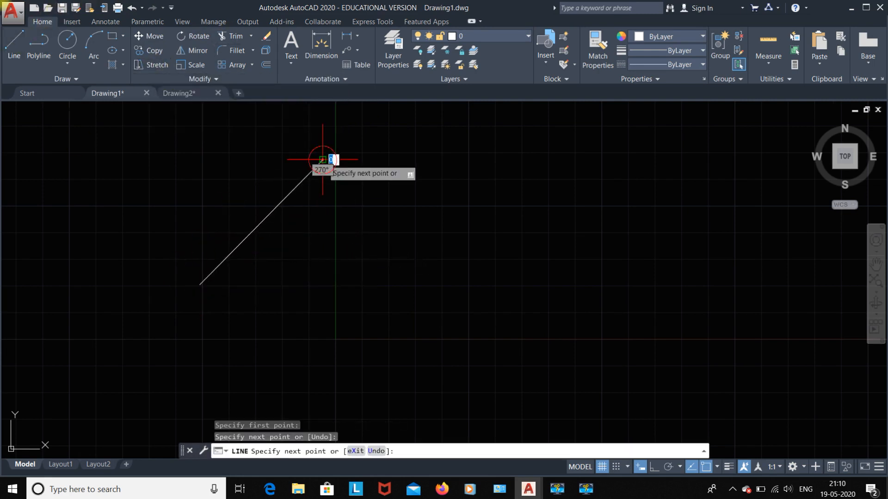
click(514, 176)
click(592, 273)
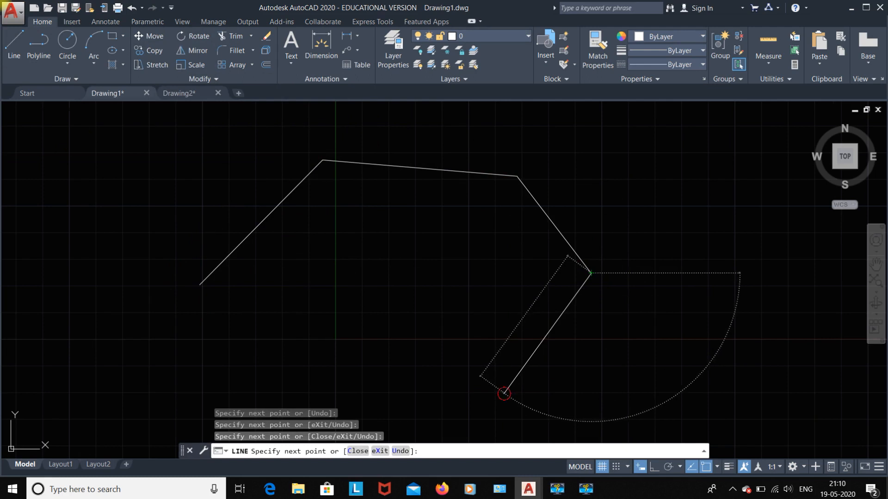
click(504, 393)
click(298, 374)
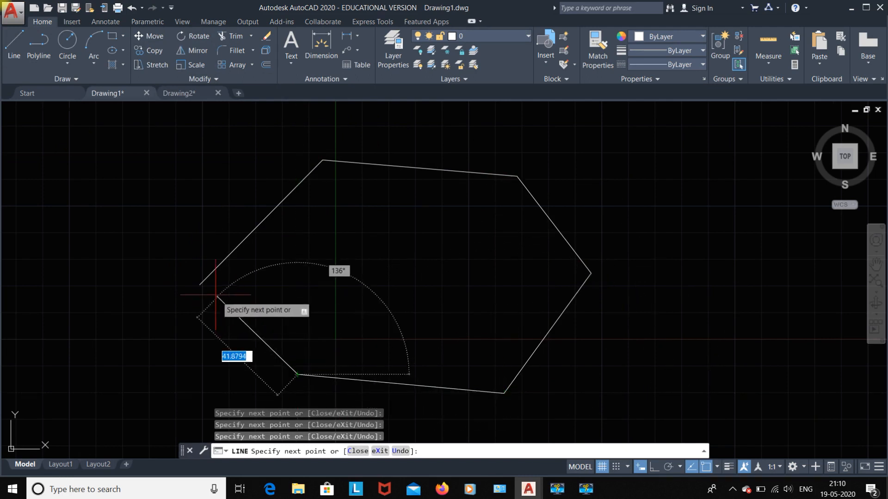
text(c)
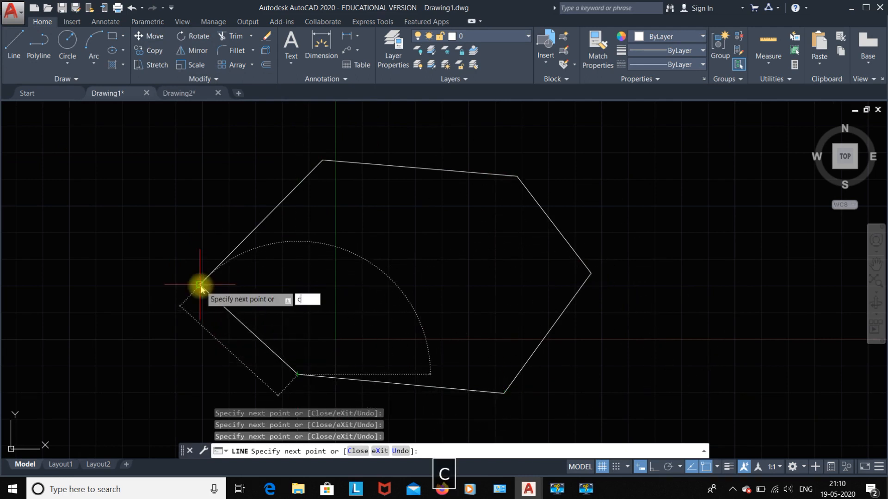
key(Return)
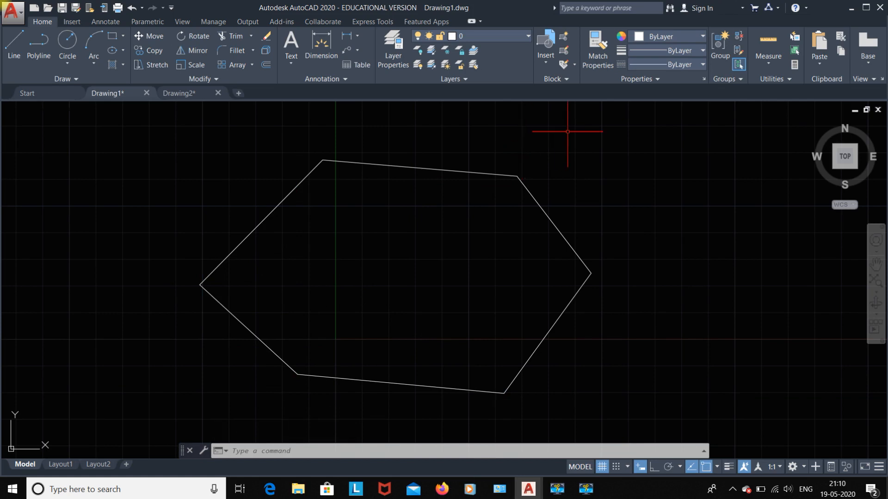
- Stretch the outline's top and two right-hand lines, picked individually, from their shared lower endpoint to a point farther right and slightly higher
click(146, 70)
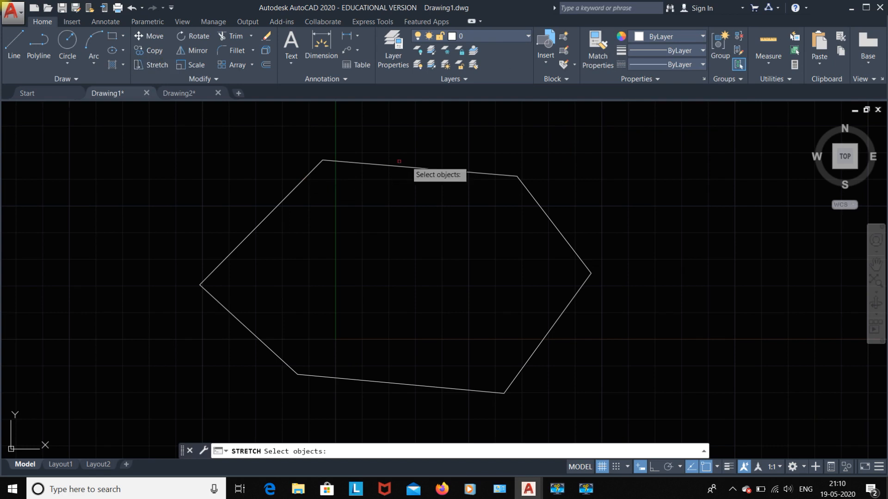
click(472, 174)
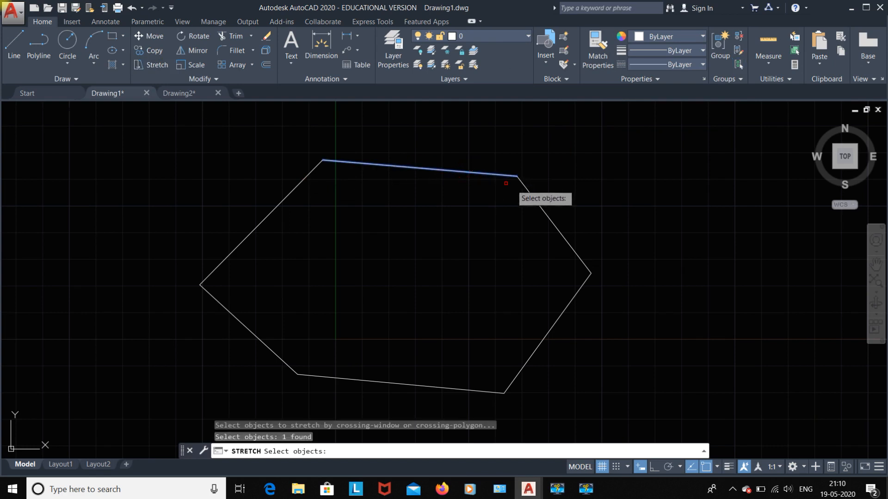
click(531, 195)
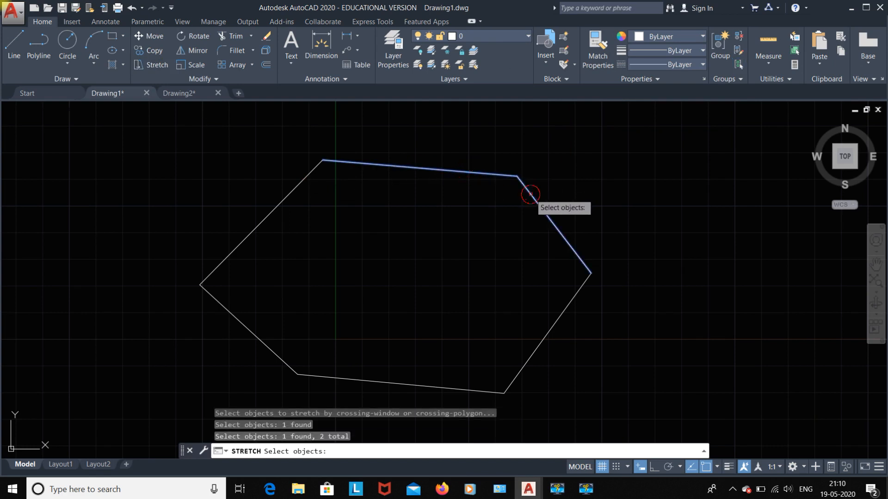
click(565, 306)
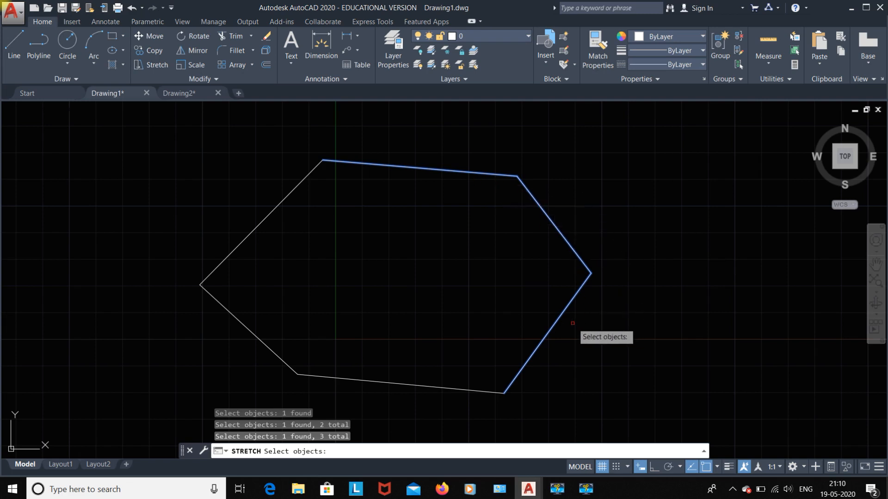
key(Return)
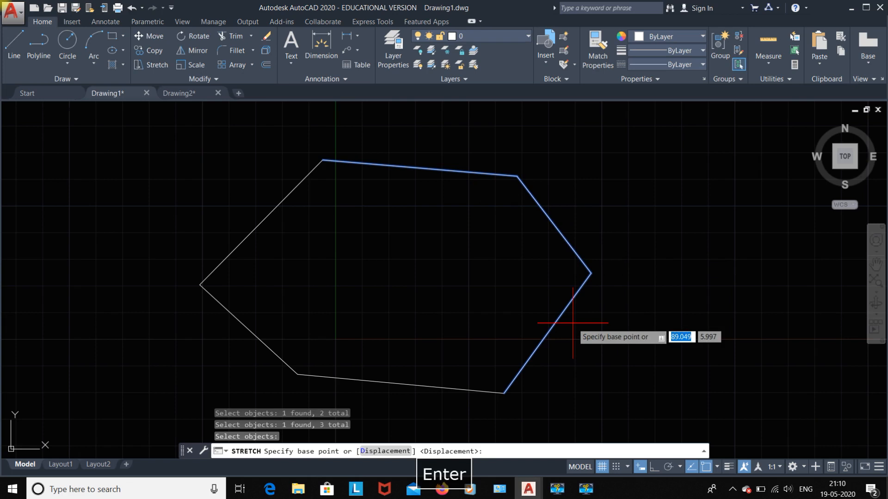
click(504, 392)
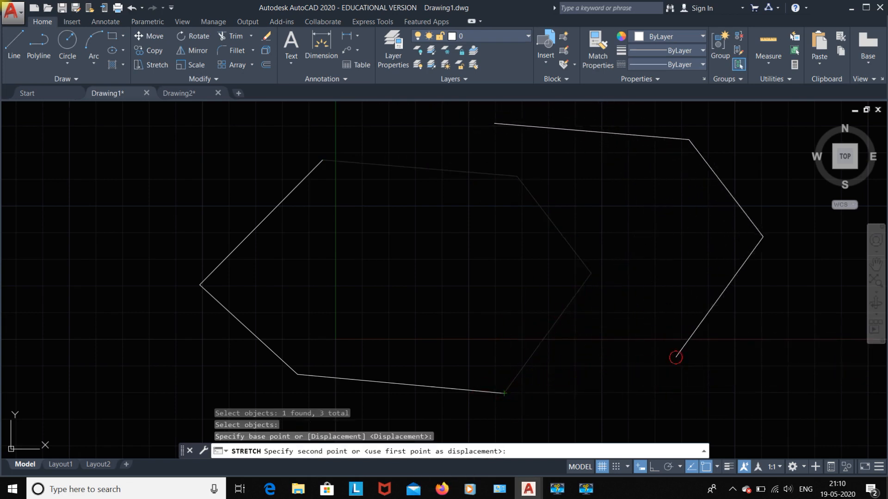
click(676, 356)
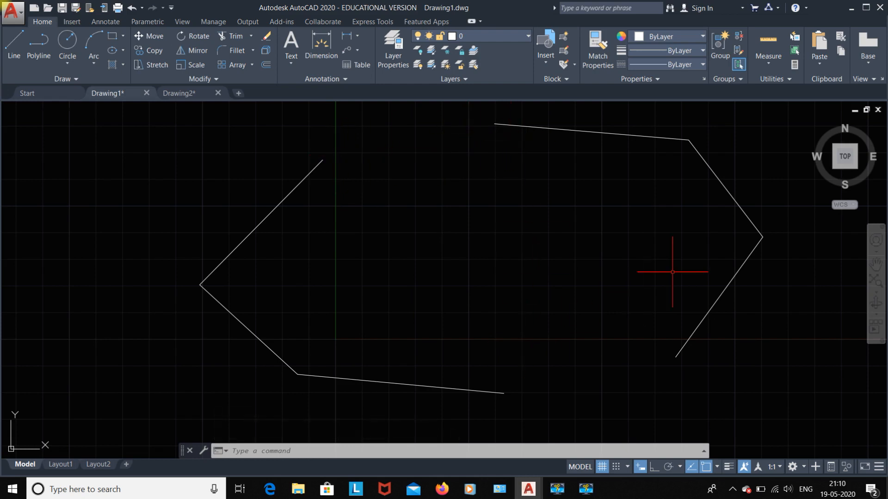
- Undo the last stretch of the outline
key(ctrl+z)
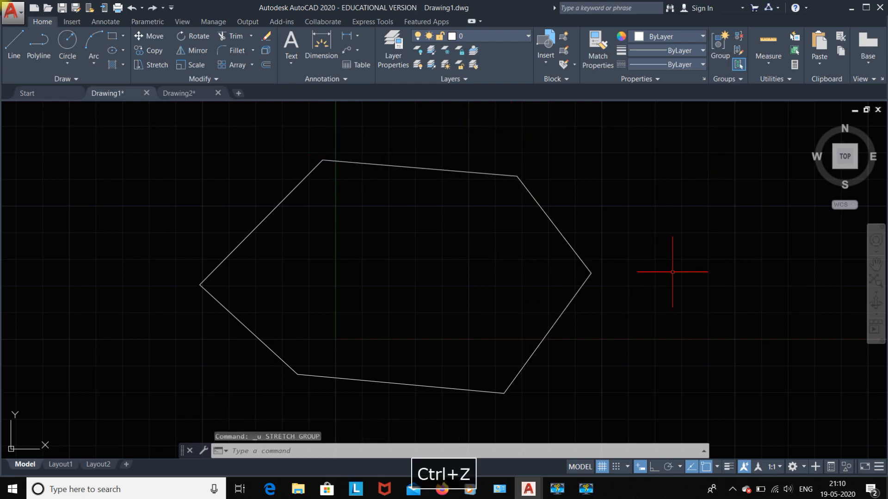
click(139, 66)
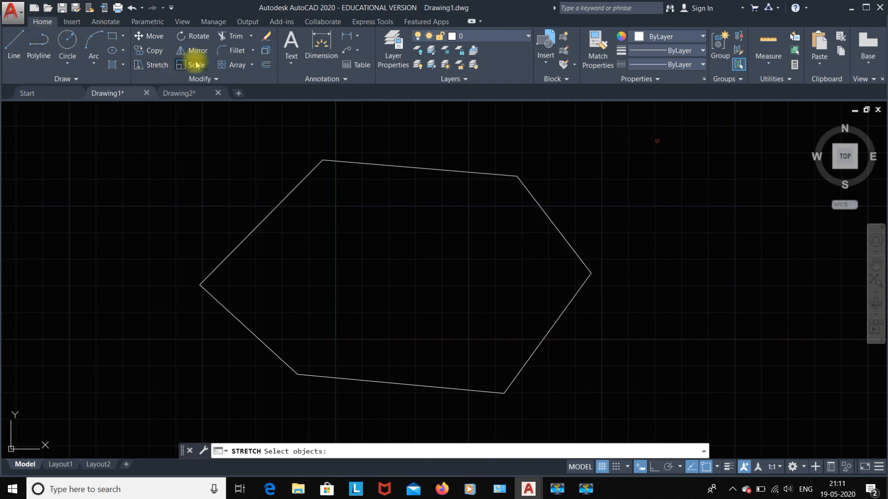
key(Escape)
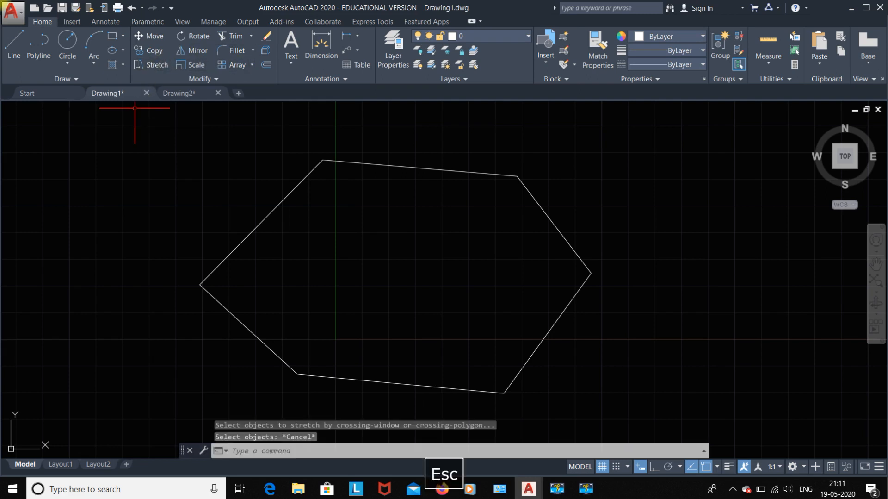
- Stretch the outline with a crossing window around all vertices except the leftmost, from the bottom vertex to a point farther right and slightly higher
text(STR)
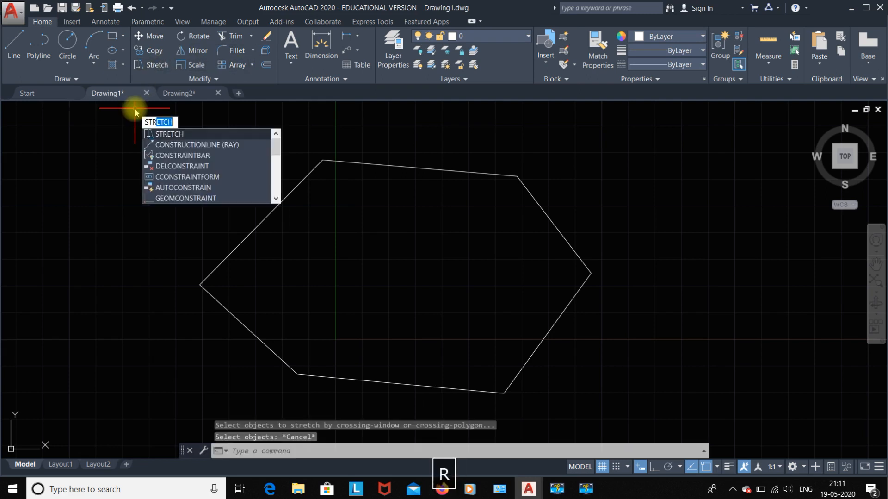
key(Return)
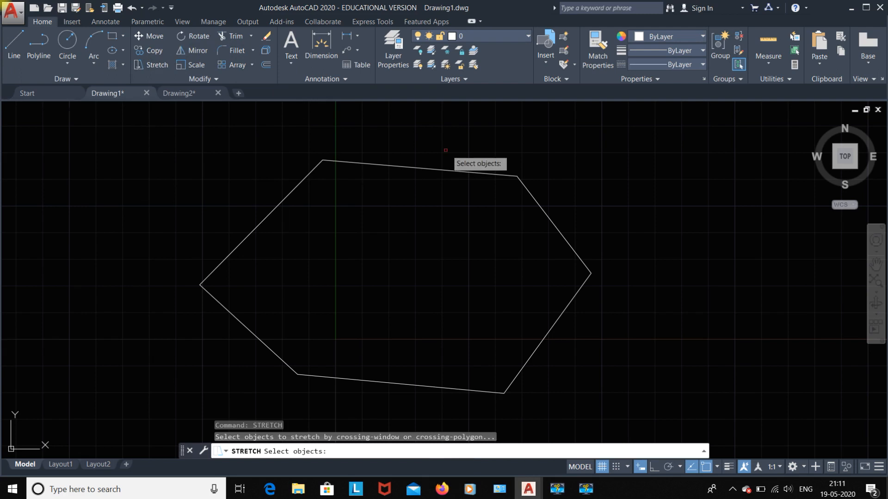
click(594, 130)
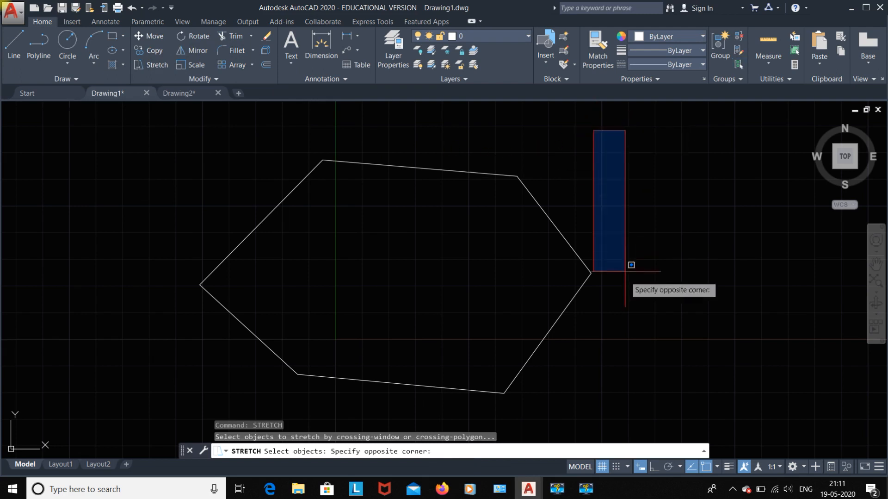
click(286, 391)
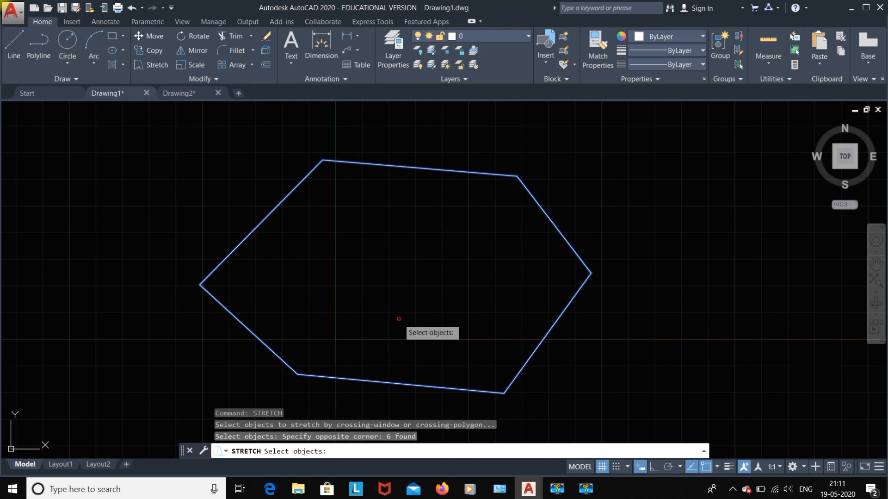
key(Return)
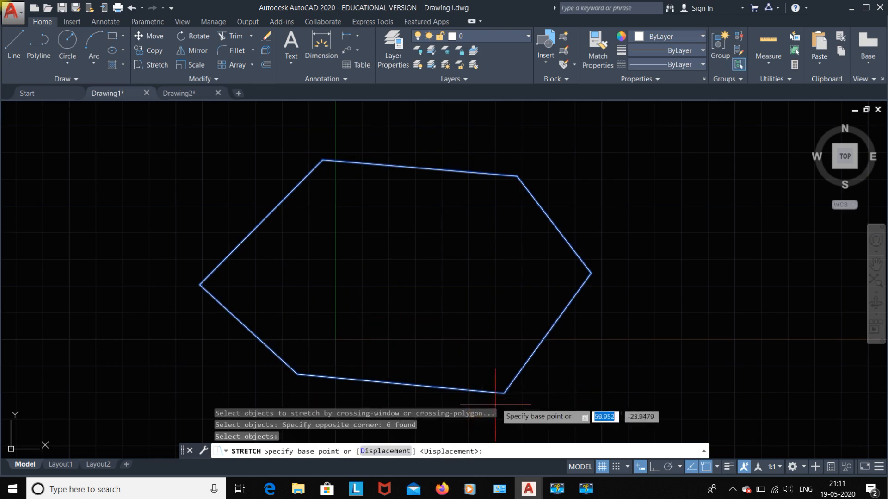
click(505, 392)
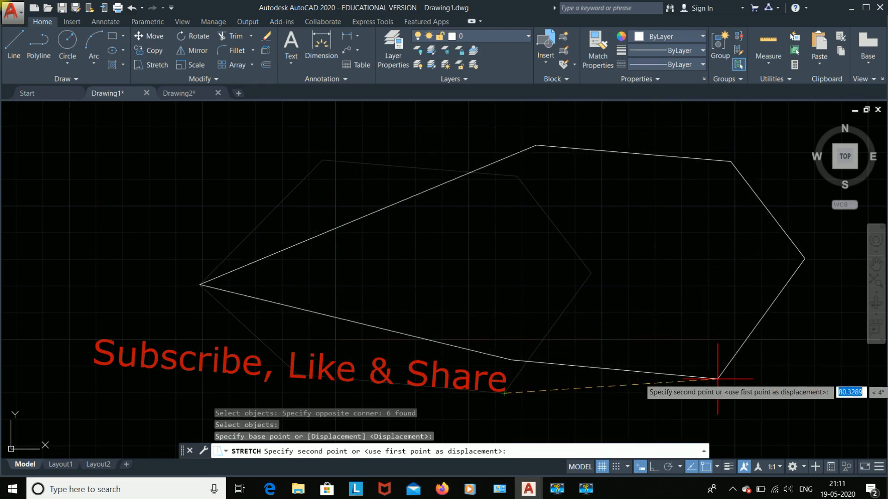
click(710, 343)
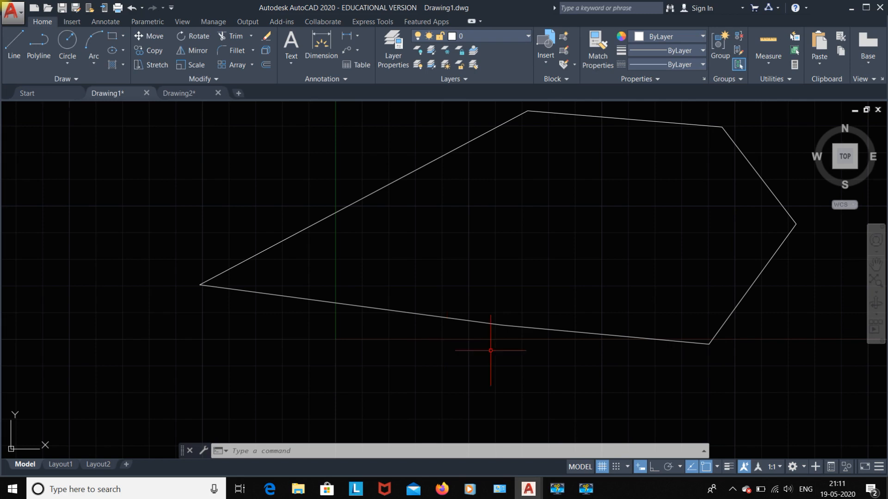
key(Escape)
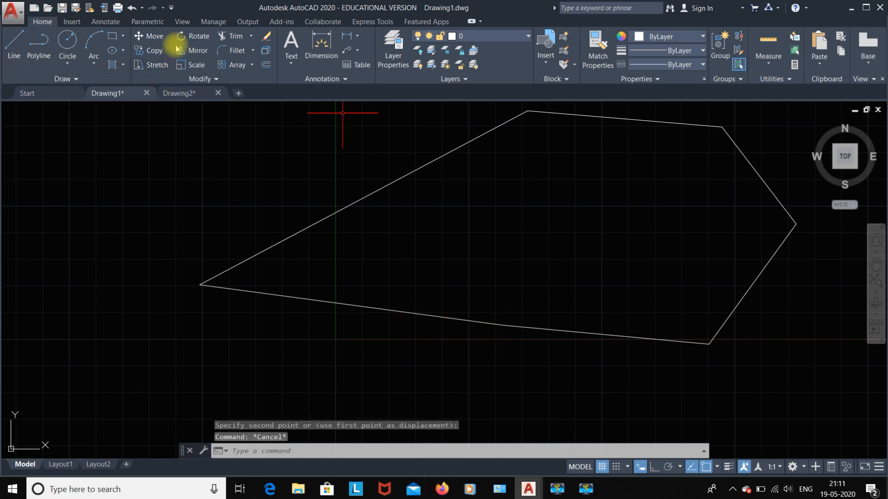
- Erase all objects and draw a horizontal rectangle across the green Y axis, just above the red X axis
key(ctrl+a)
key(Delete)
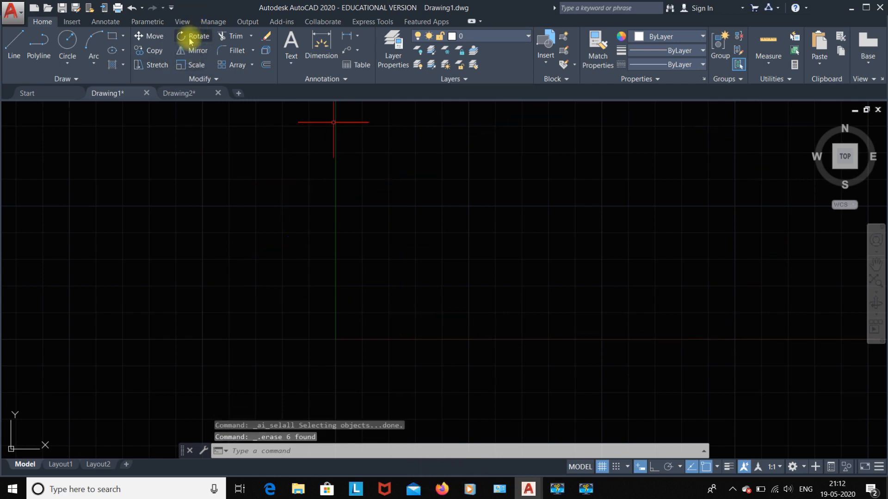
click(112, 37)
click(223, 218)
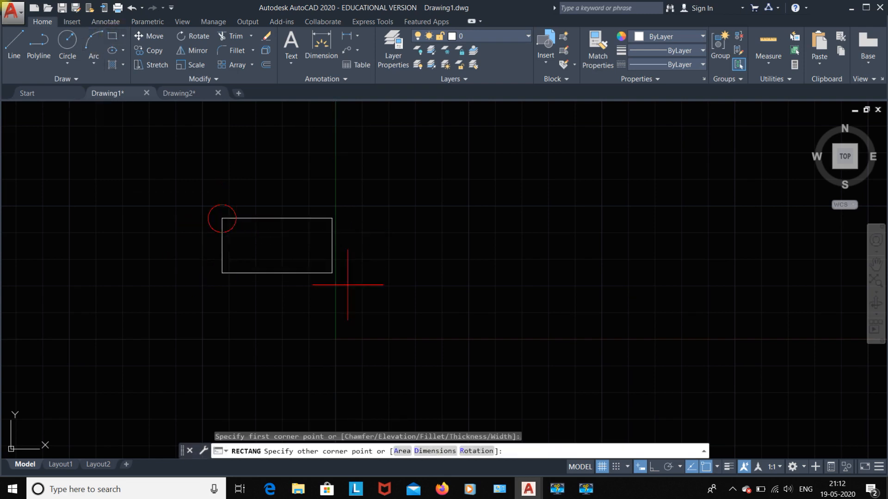
click(445, 334)
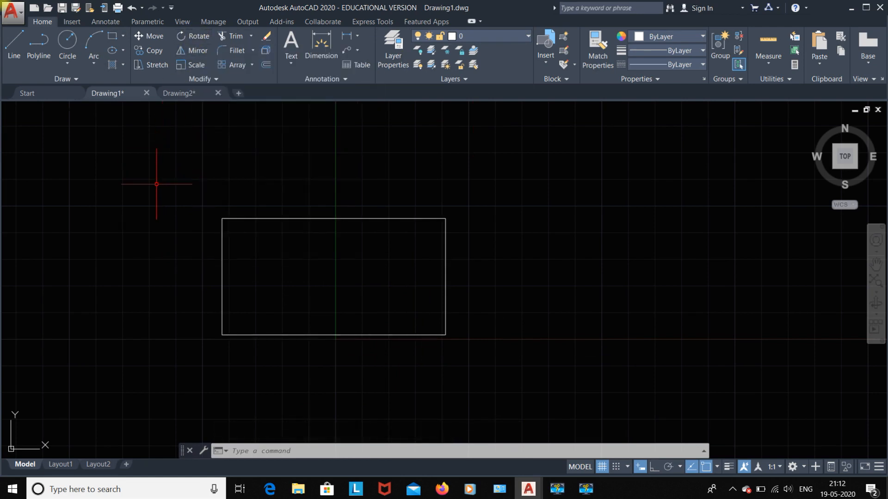
- Rotate the rectangle by 30 degrees about its lower-left corner
text(RO)
key(Return)
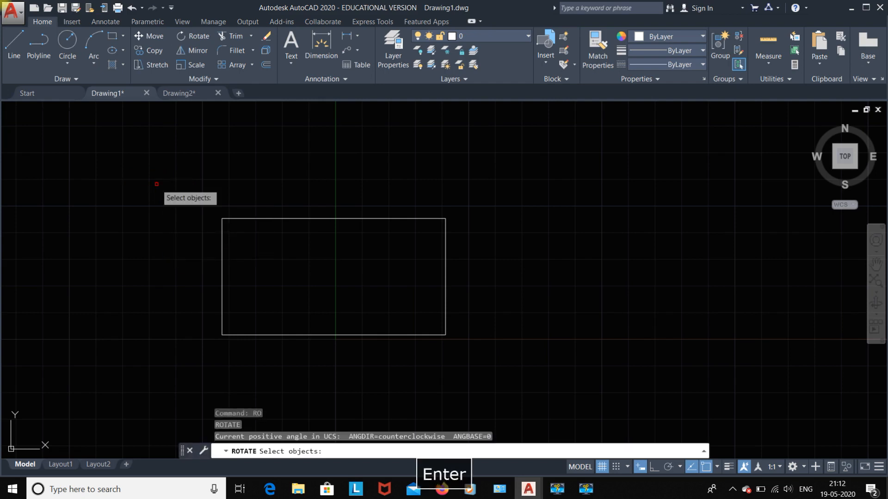
click(344, 219)
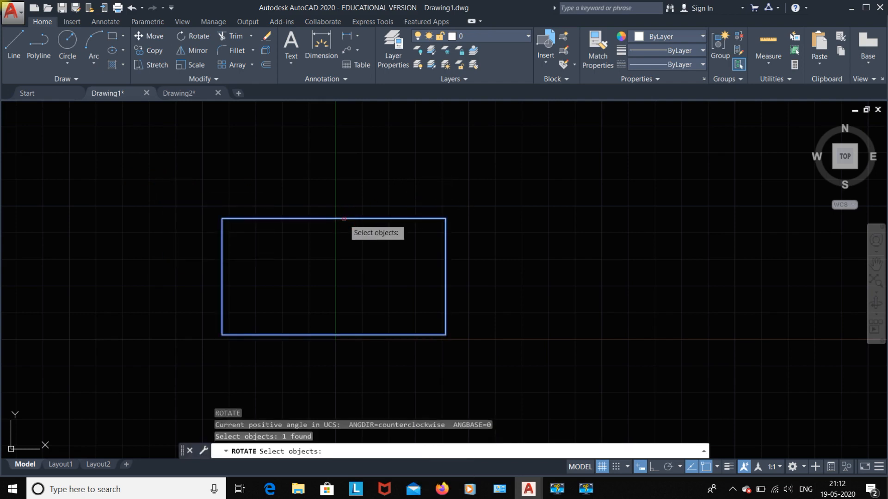
key(Return)
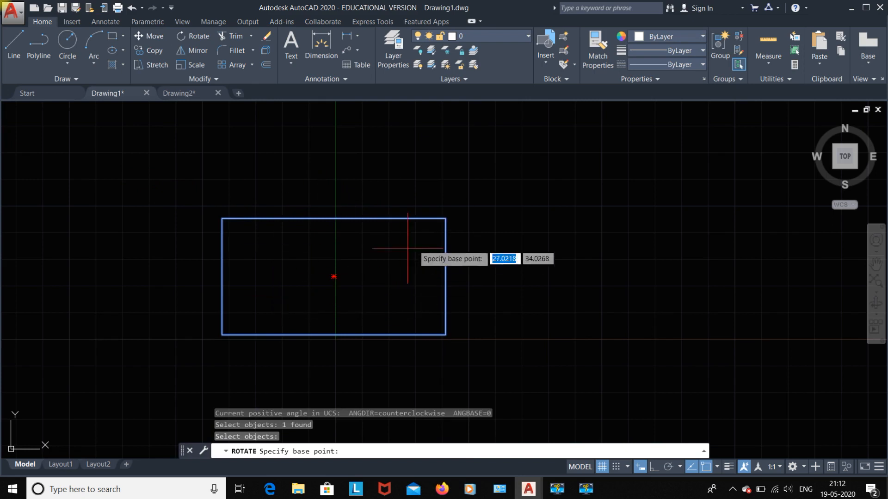
click(222, 334)
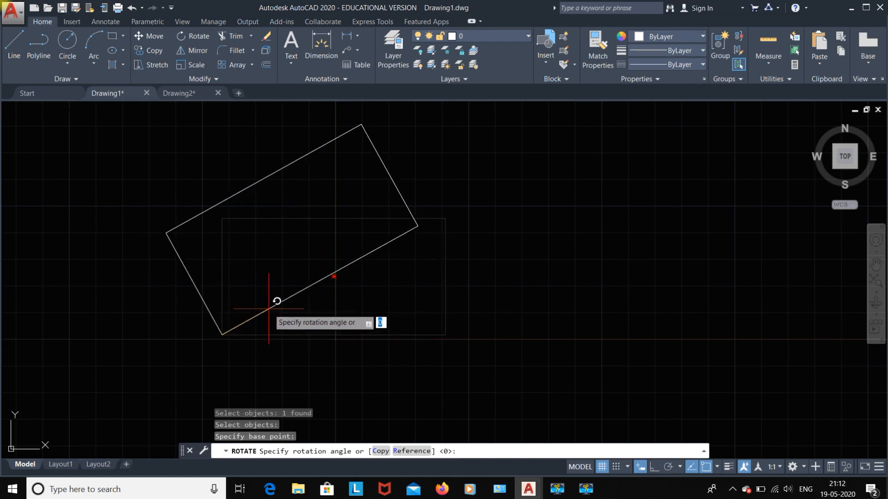
text(3)
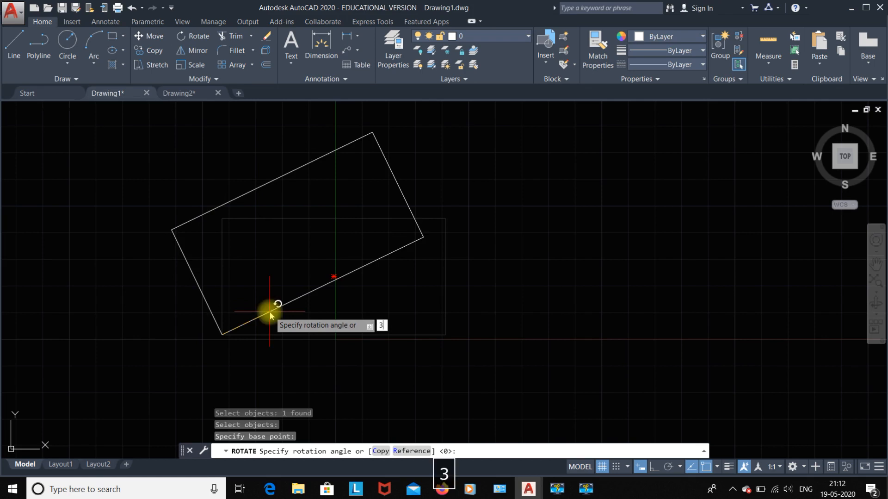
text(0)
key(Return)
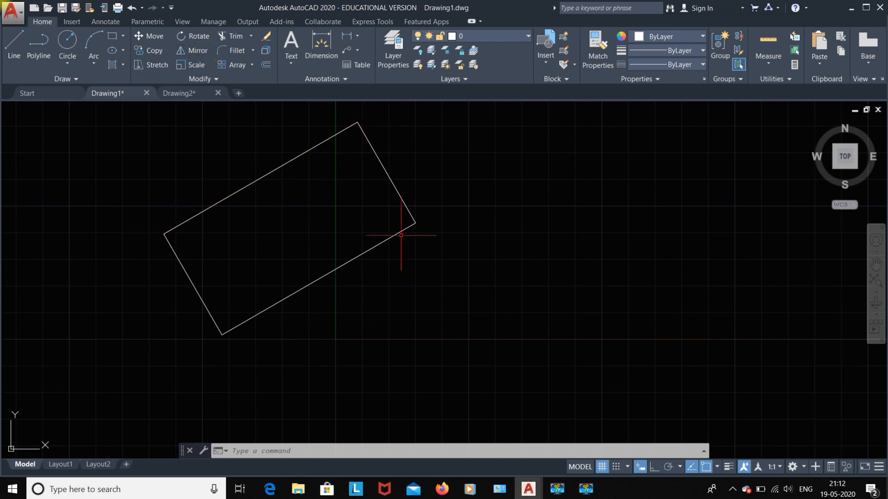
- Draw a vertical line to the right of the rotated rectangle with Ortho turned on
click(25, 49)
click(527, 138)
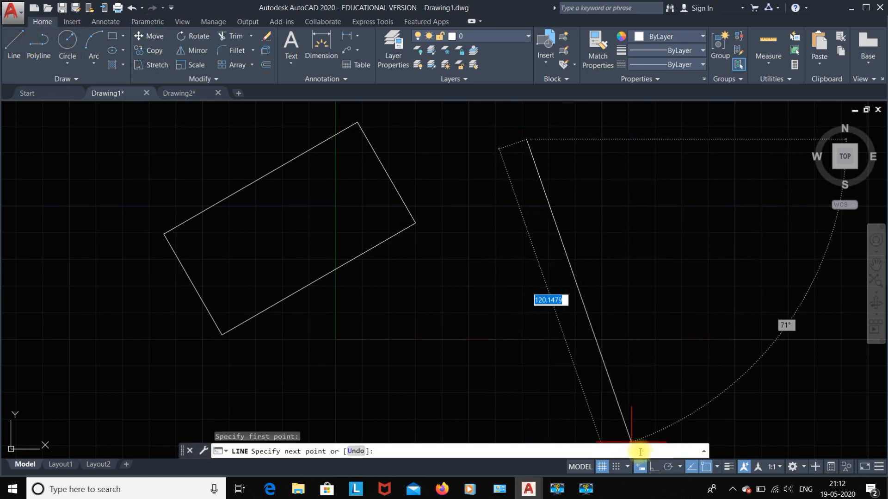
click(654, 466)
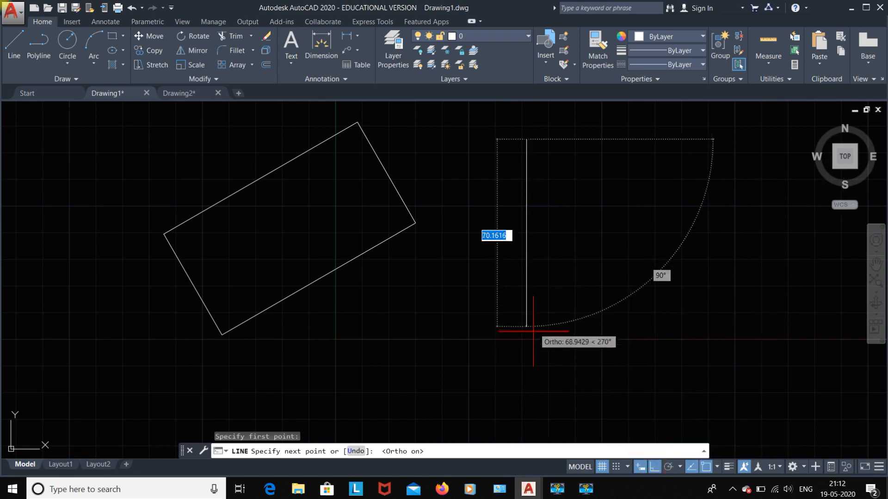
click(527, 317)
key(Escape)
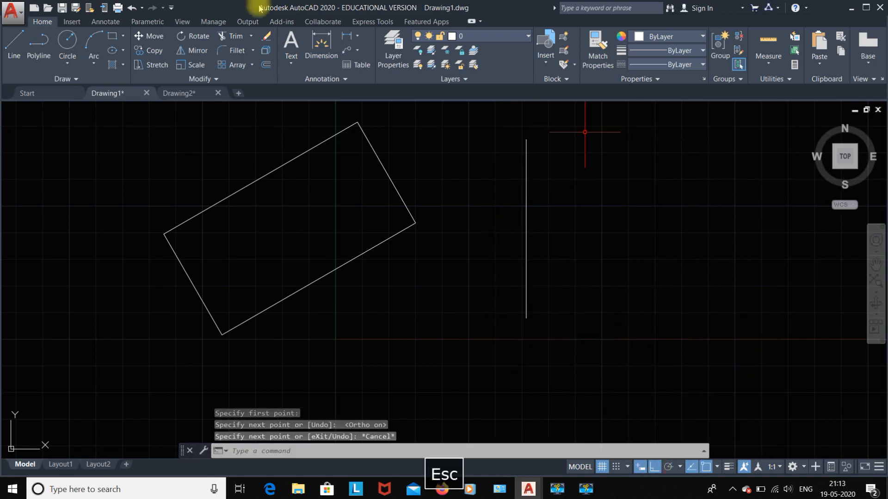
- Mirror the rotated rectangle across the vertical line, using its two endpoints as the mirror line and keeping the source object
click(199, 52)
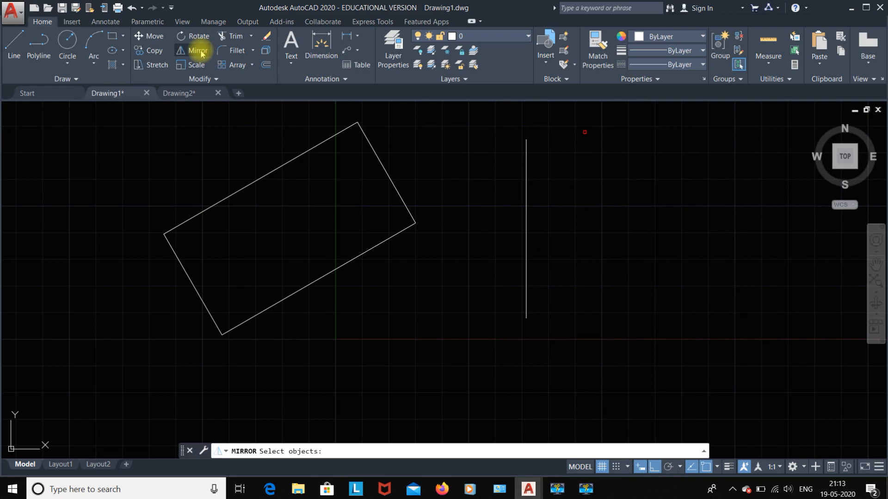
click(267, 174)
key(Return)
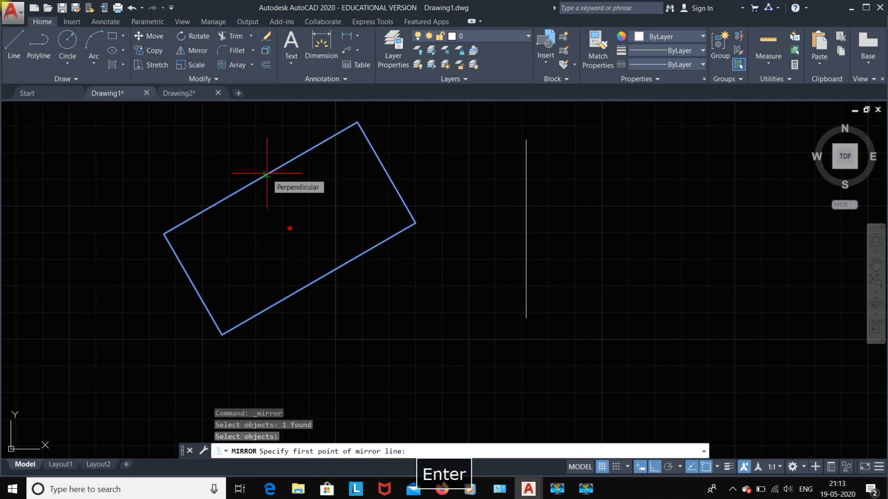
click(527, 139)
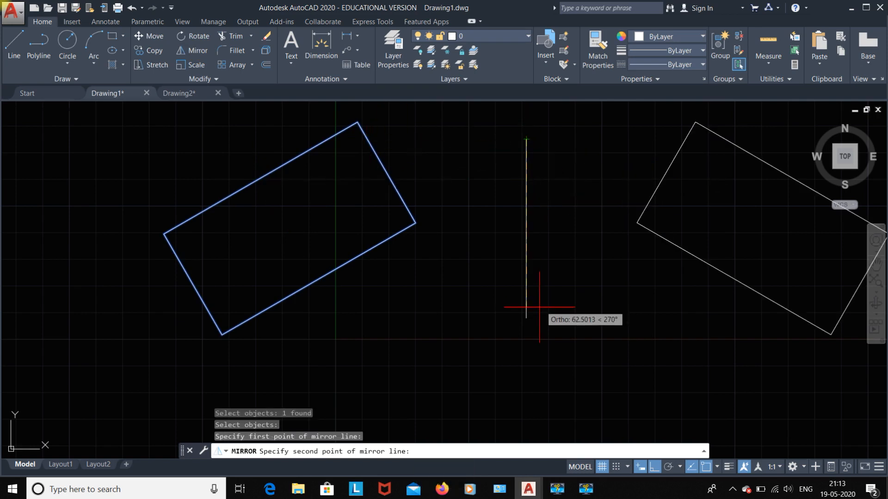
click(525, 318)
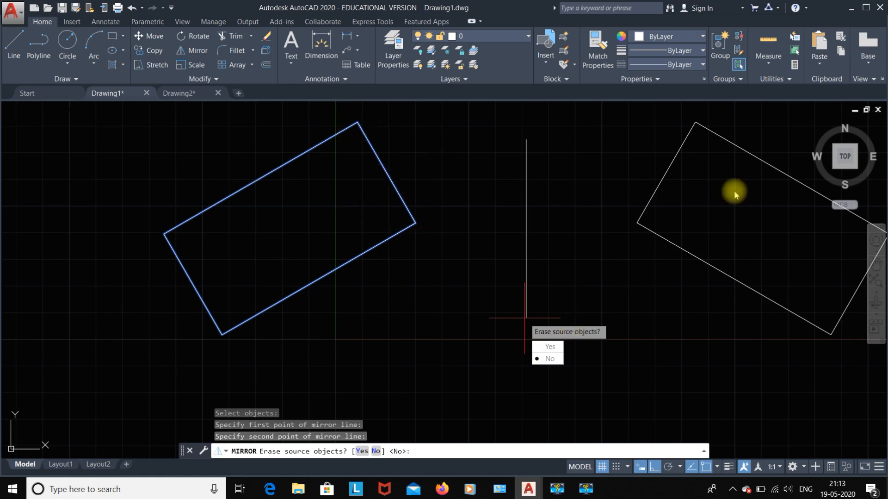
click(552, 359)
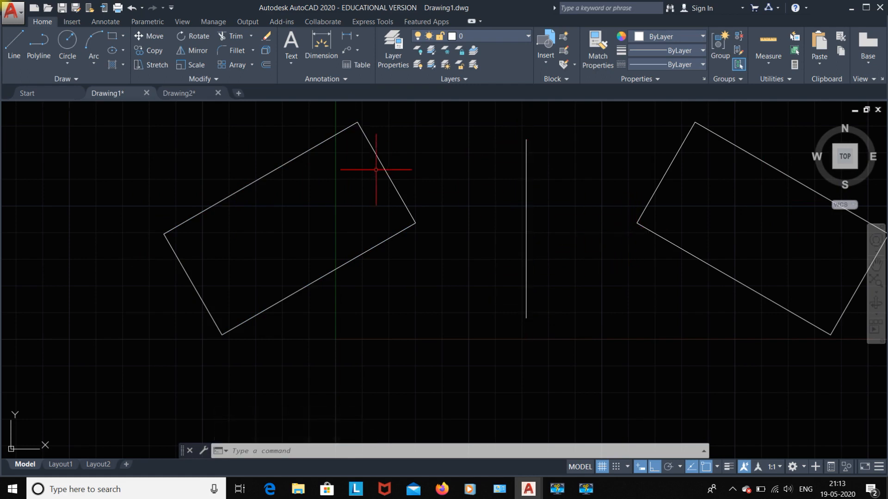
- Mirror the left rectangle across a slanted axis between it and the vertical line, with Ortho turned off and the source object kept
scroll(474, 218, up, 2)
scroll(473, 218, down, 6)
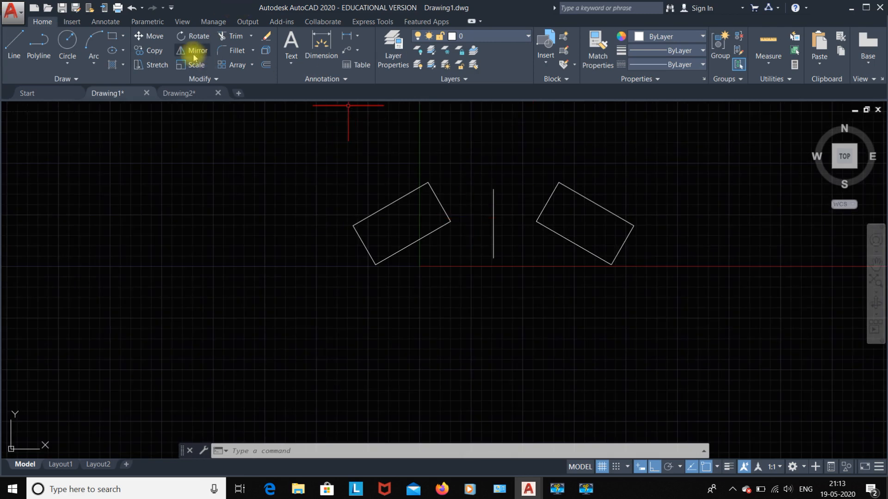
text(mi)
key(Return)
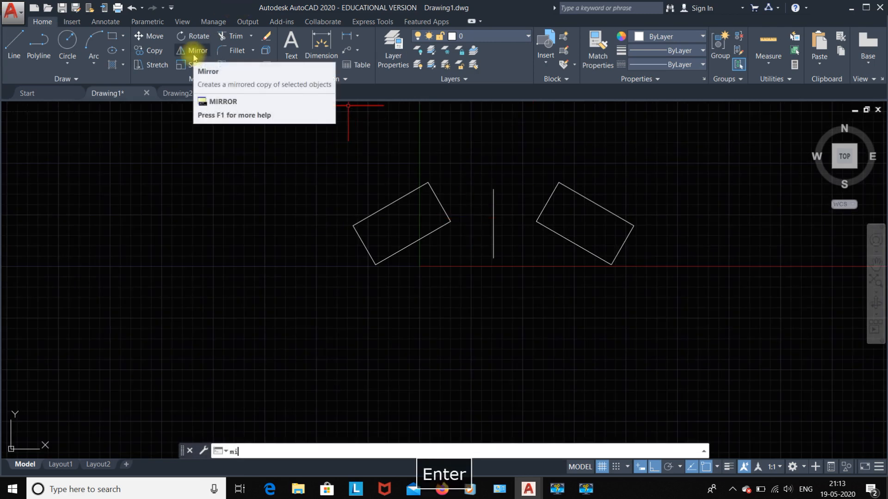
click(374, 212)
key(Return)
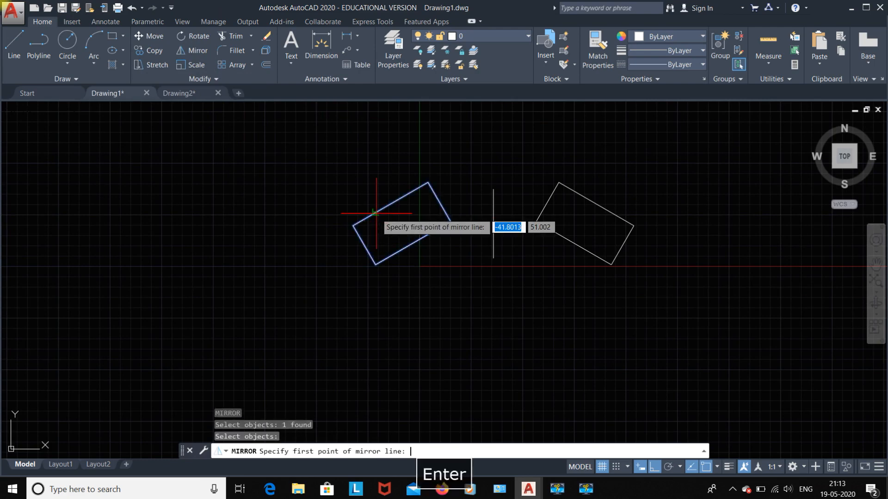
click(465, 180)
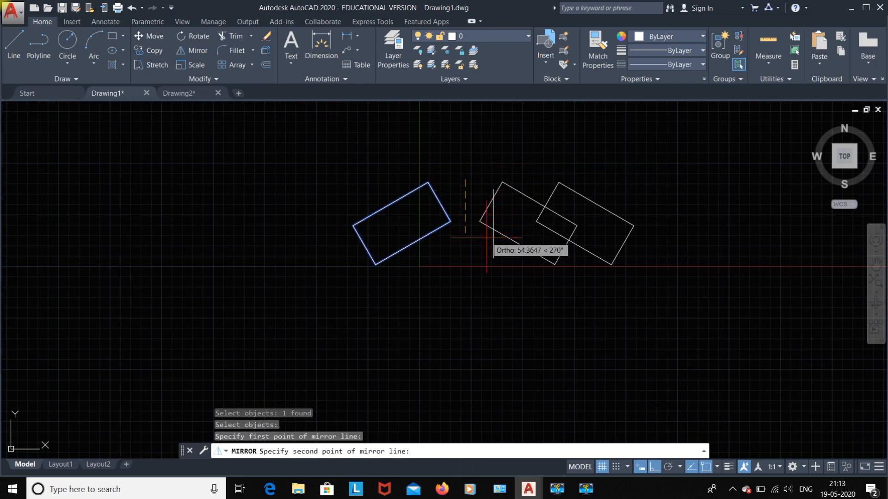
click(653, 467)
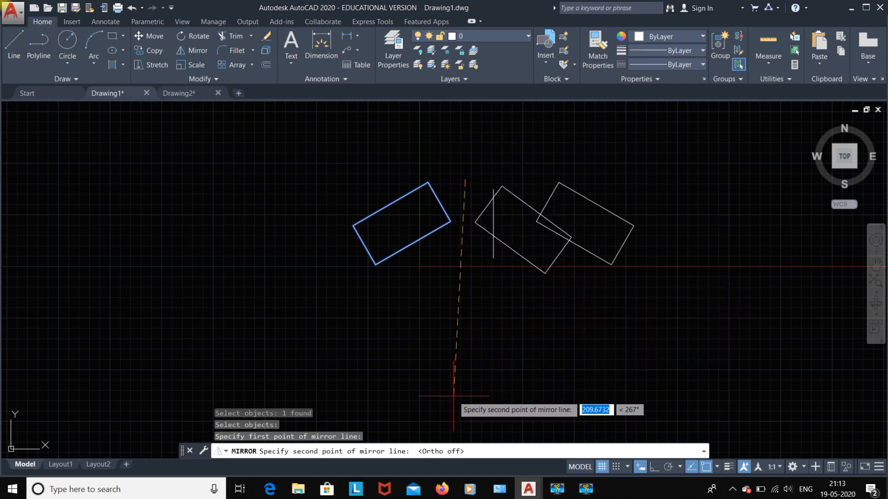
click(430, 397)
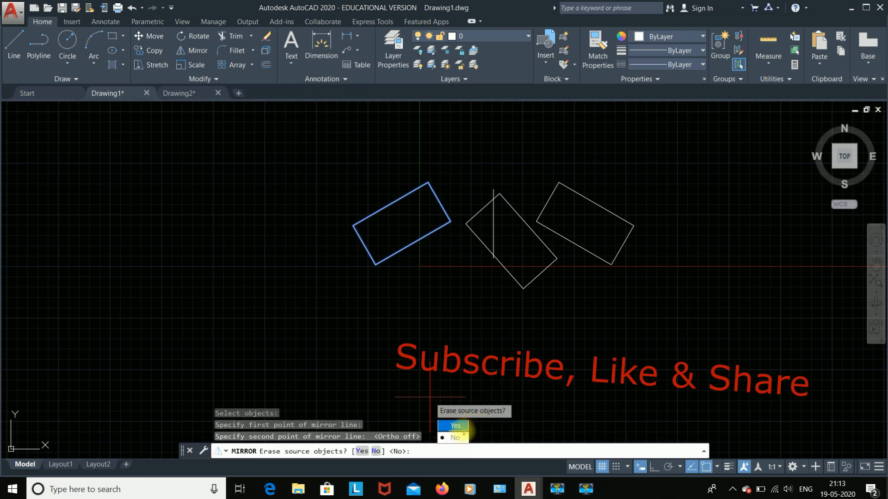
click(456, 437)
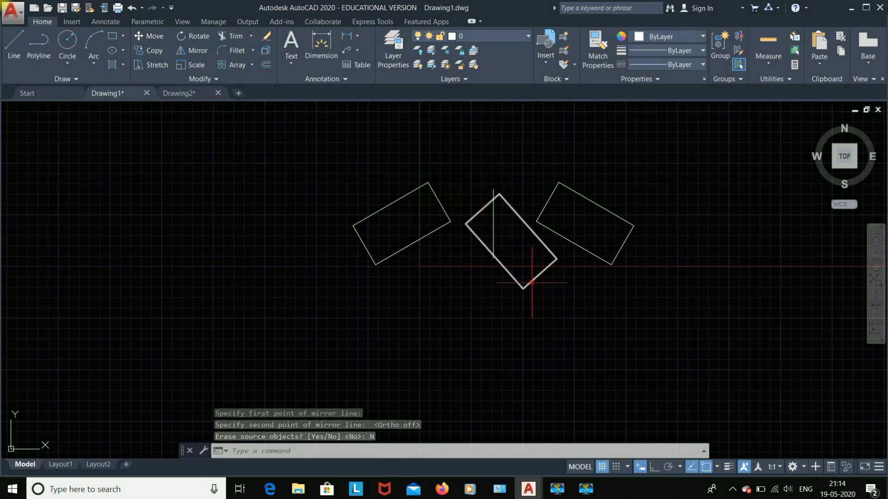
- Delete all the rectangles and the line from Drawing1, and switch to the Drawing2 drawing
key(ctrl+a)
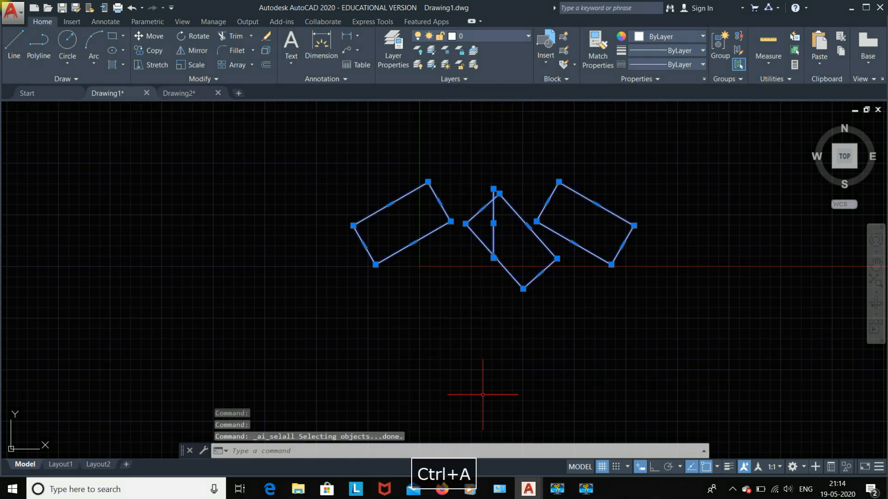
key(Delete)
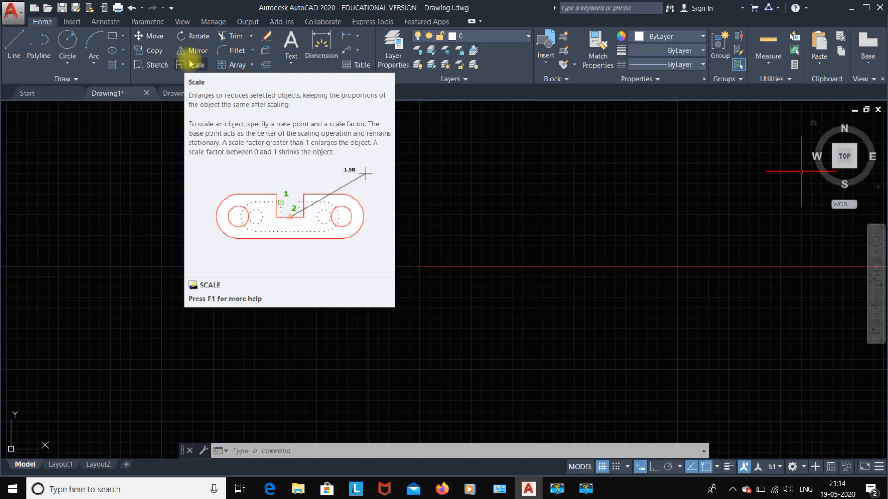
click(174, 93)
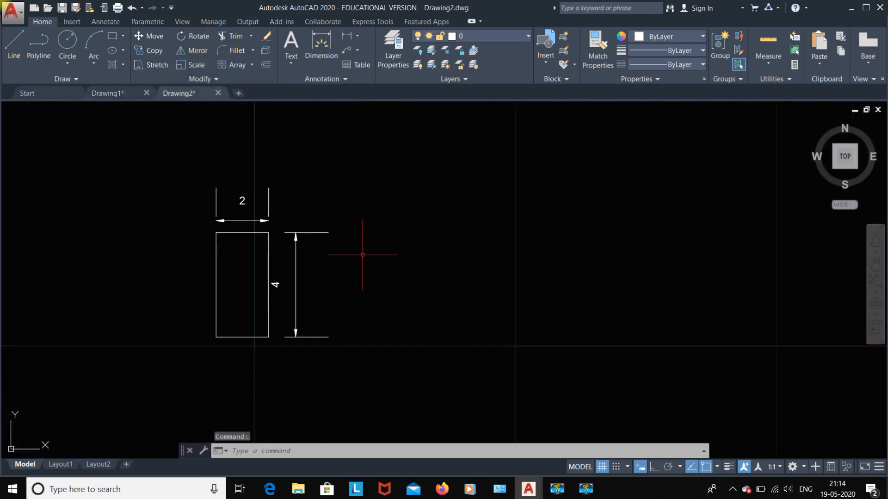
- Scale the dimensioned rectangle by a factor of 1.5 about its lower-left corner
scroll(363, 254, up, 2)
scroll(213, 233, down, 2)
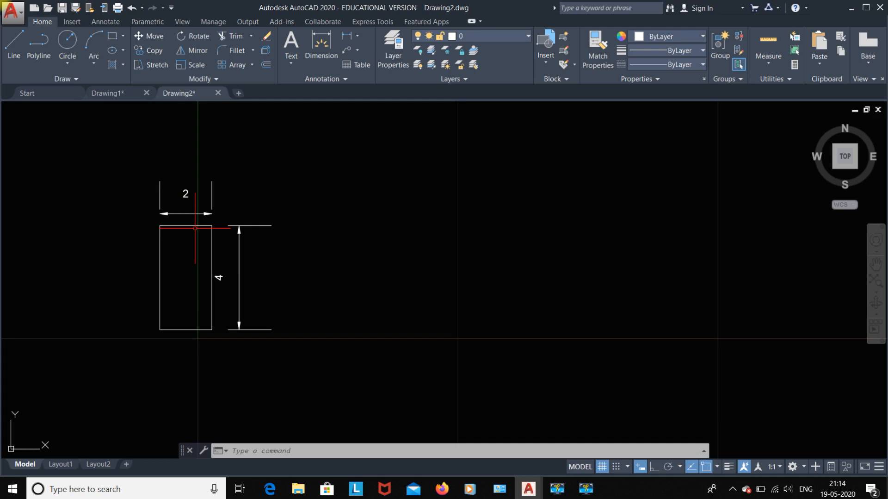
click(195, 65)
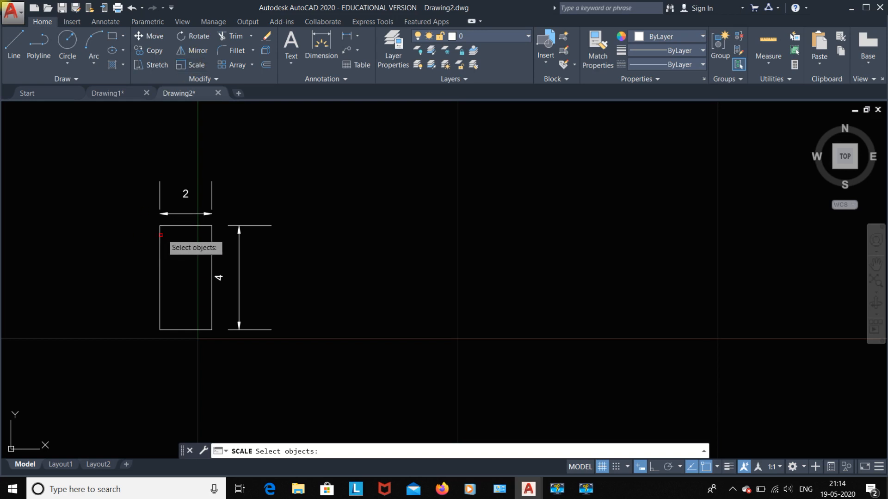
click(175, 225)
key(Return)
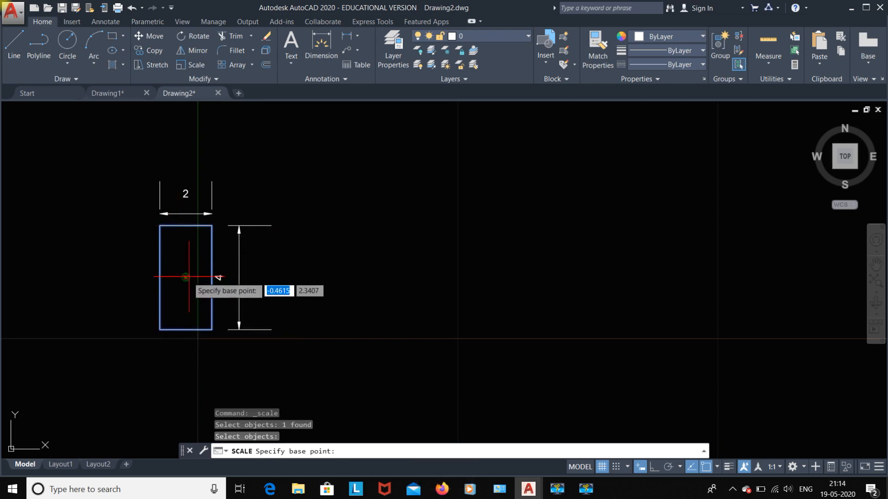
click(160, 329)
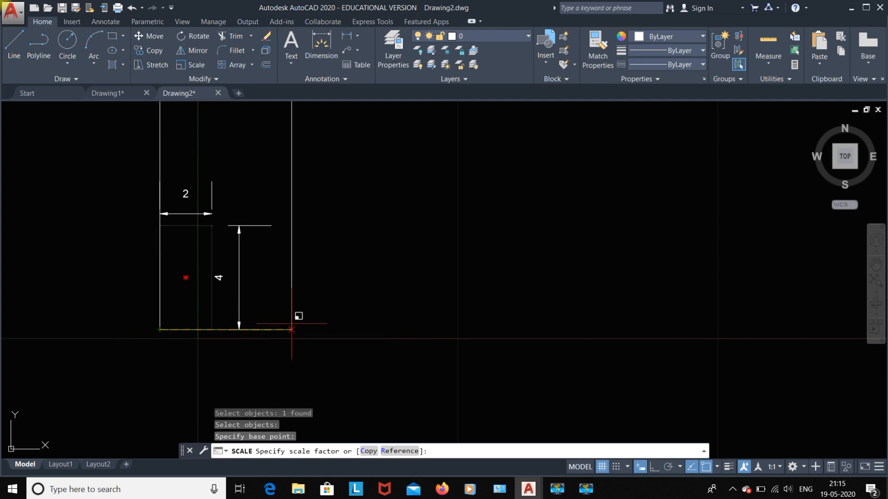
text(1.5)
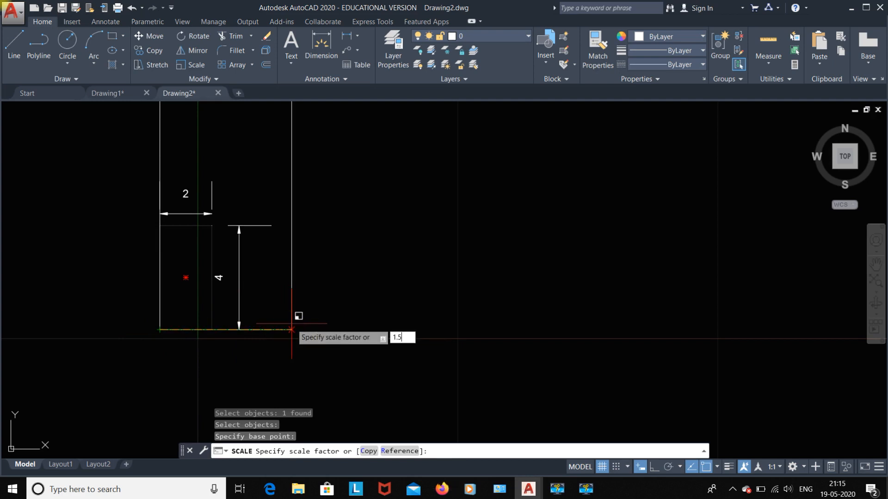
key(Return)
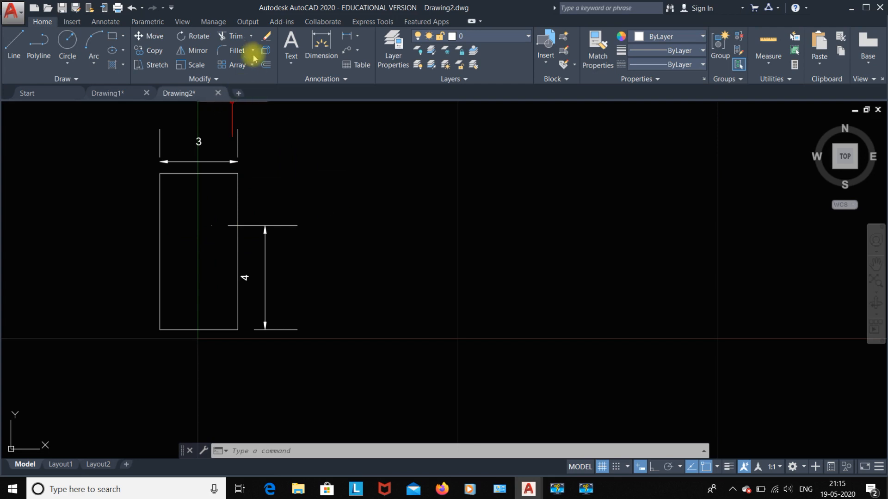
- Dimension the full height of the scaled rectangle along its right edge, placing the dimension outside the existing vertical one
click(321, 45)
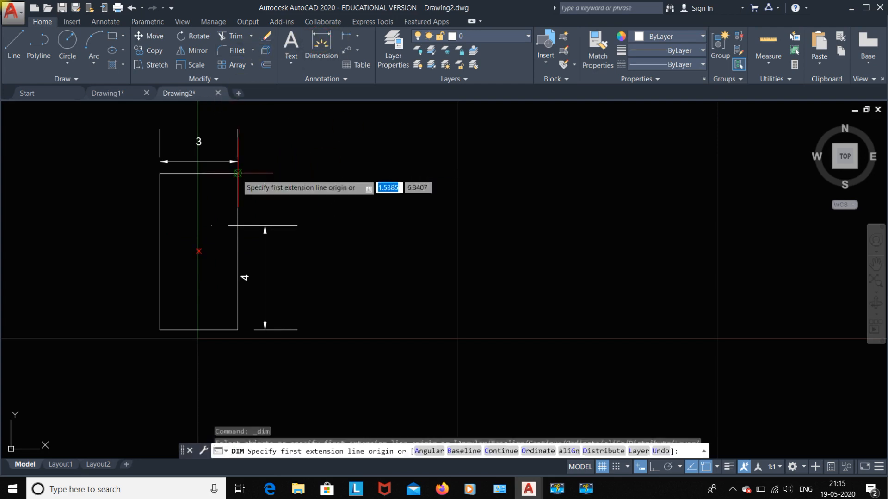
click(238, 174)
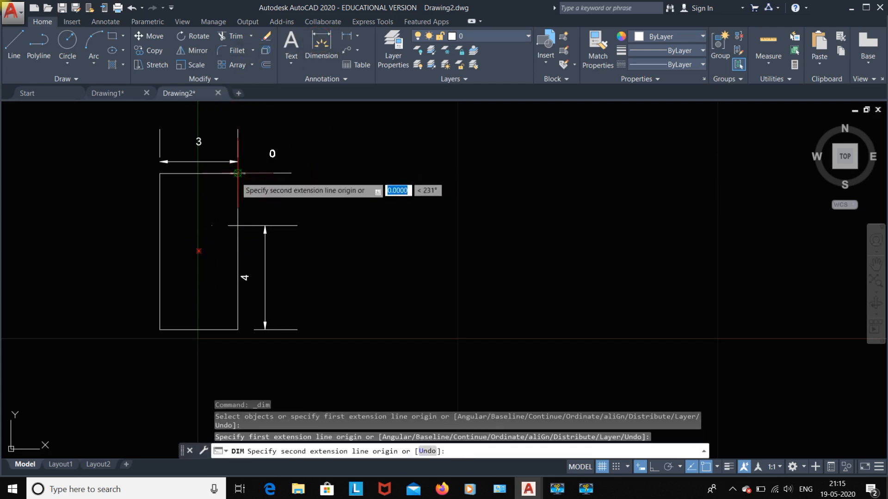
click(238, 329)
click(344, 311)
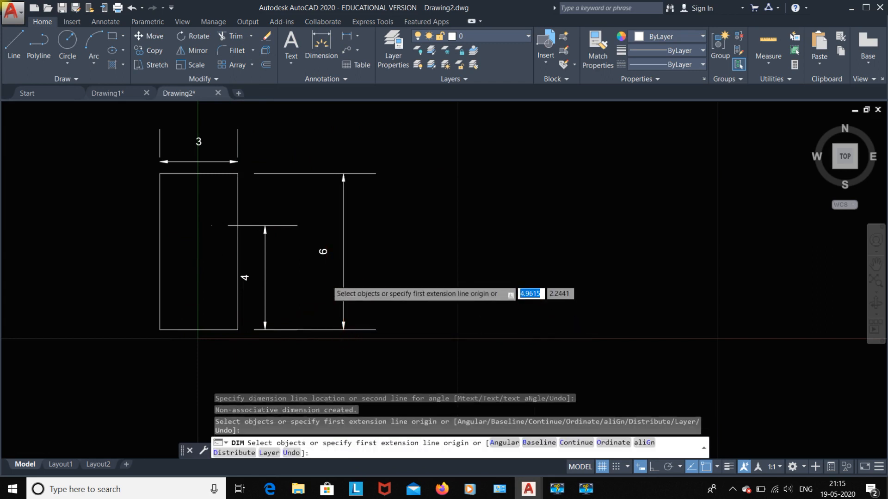
scroll(330, 281, up, 2)
scroll(307, 239, down, 4)
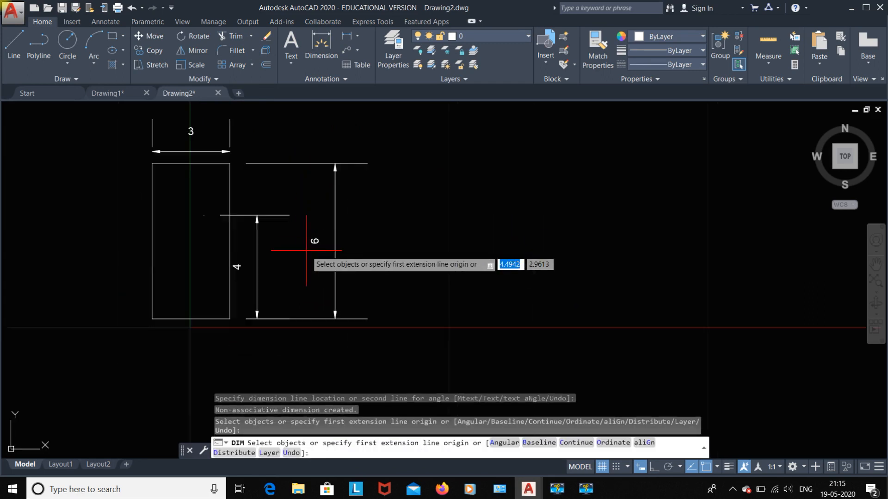
key(Escape)
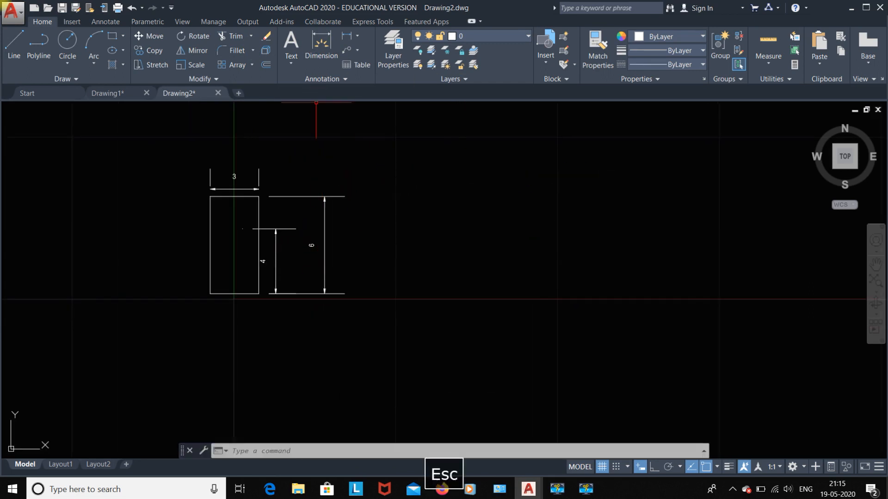
- Scale the rectangle by a factor of 0.5 about its geometric center
click(193, 64)
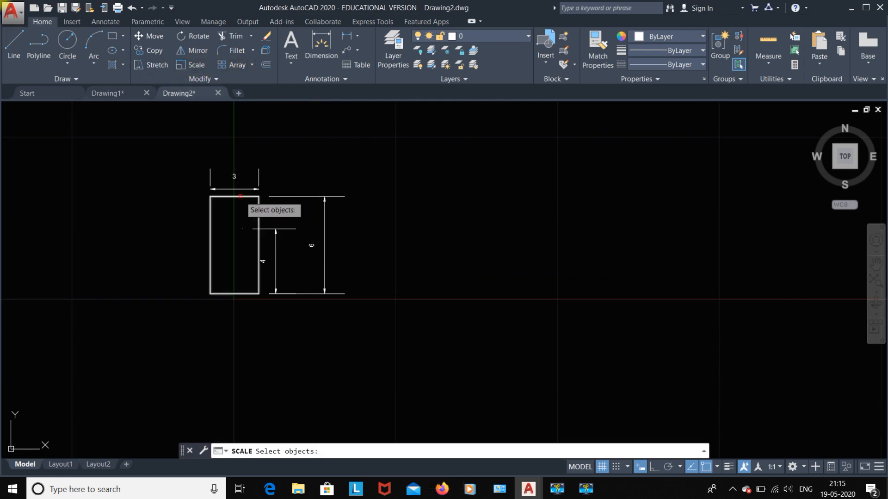
click(241, 197)
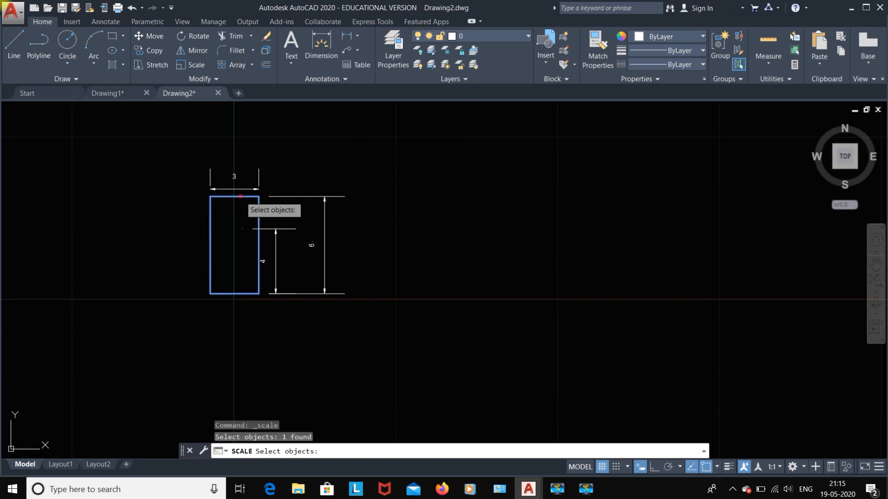
key(Return)
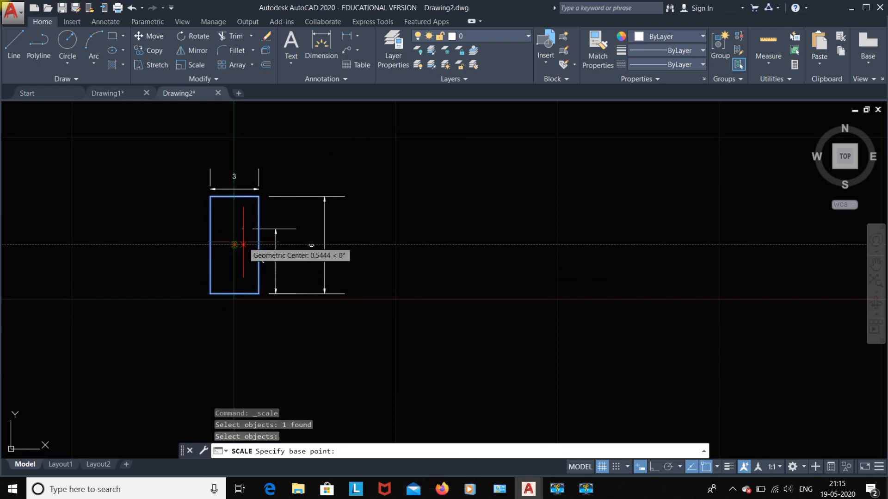
click(235, 245)
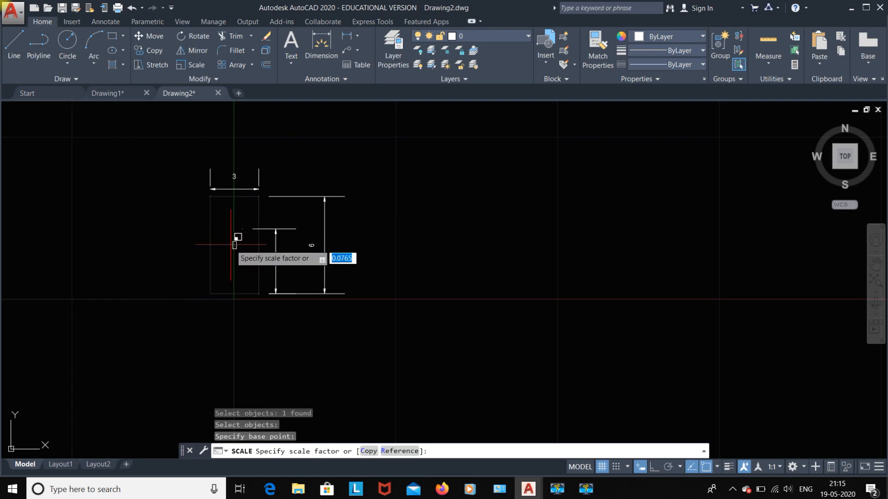
click(231, 246)
key(Return)
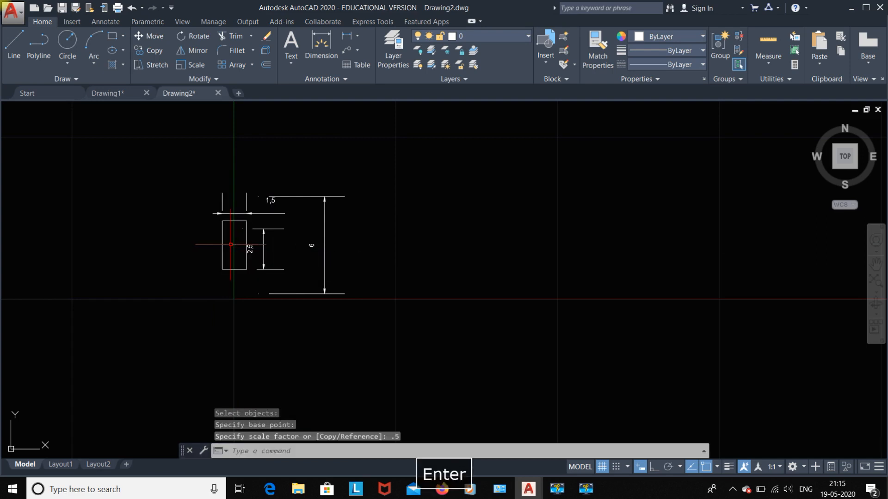